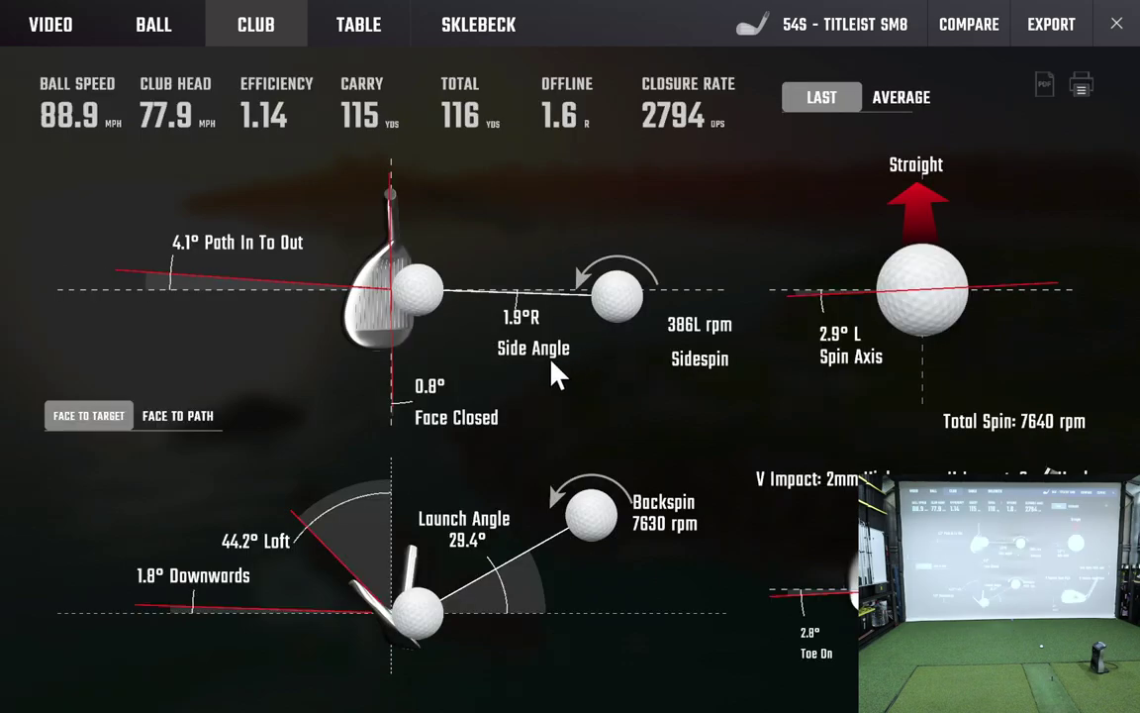
Enlarge the loft and launch angle diagram in the club data, and return to the full overview.
{"action": "left_click", "coordinate": [406, 307]}
{"action": "left_click", "coordinate": [455, 367]}
{"action": "left_click", "coordinate": [951, 315]}
{"action": "left_click", "coordinate": [614, 381]}
{"action": "left_click", "coordinate": [540, 444]}
{"action": "left_click", "coordinate": [414, 609]}
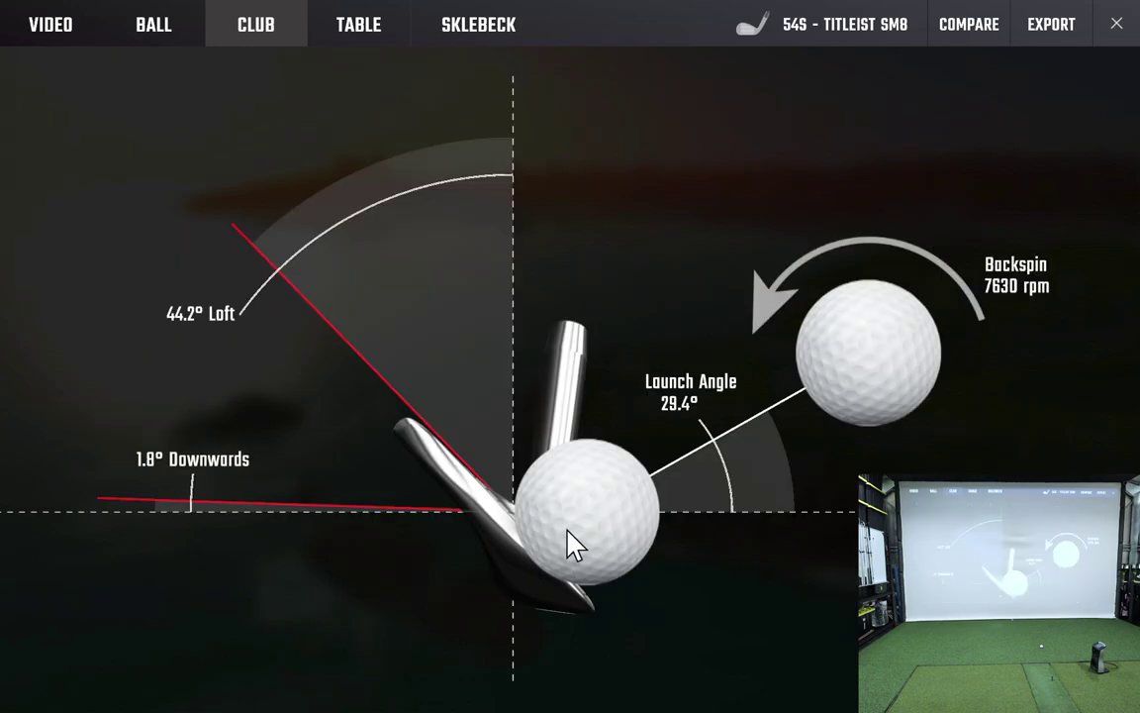
{"action": "left_click", "coordinate": [626, 513]}
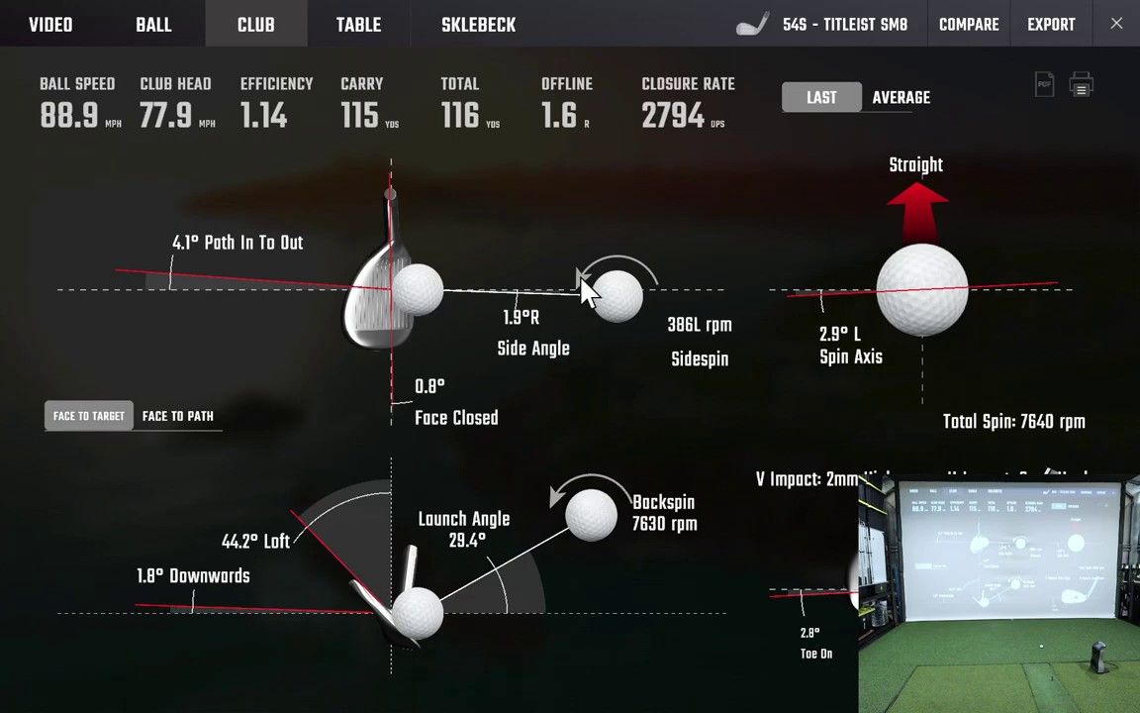
Enlarge the club path and face angle diagram, return to the overview, and close the shot analysis.
{"action": "left_click", "coordinate": [591, 428]}
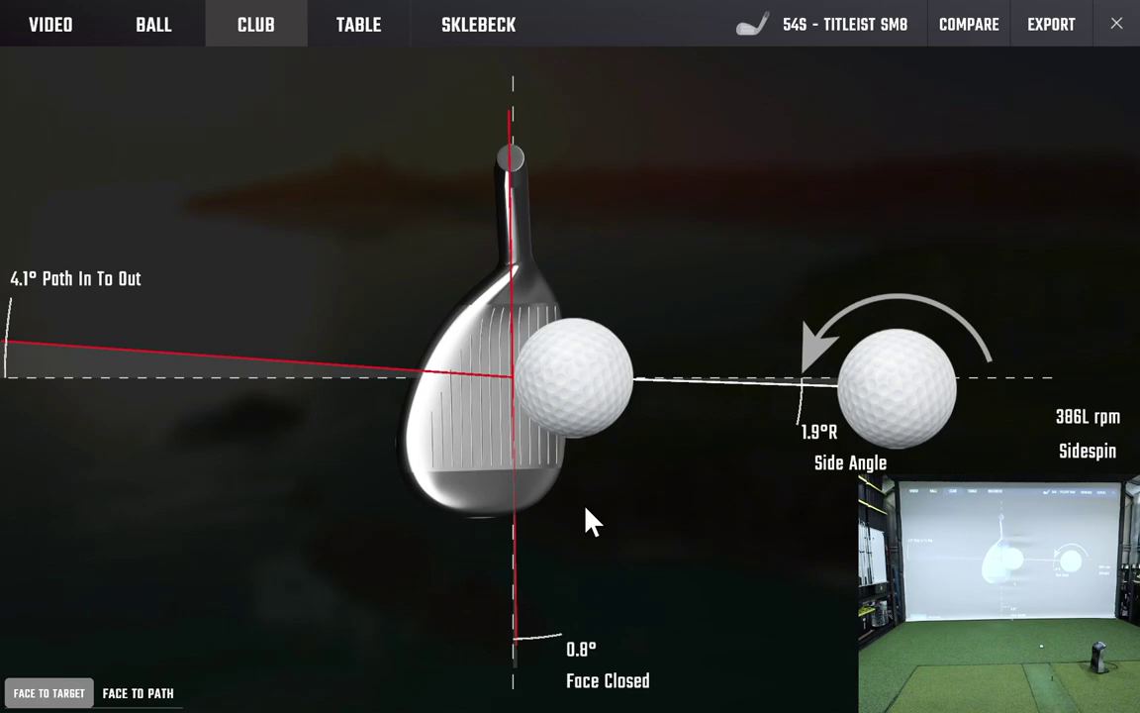
{"action": "left_click", "coordinate": [587, 521]}
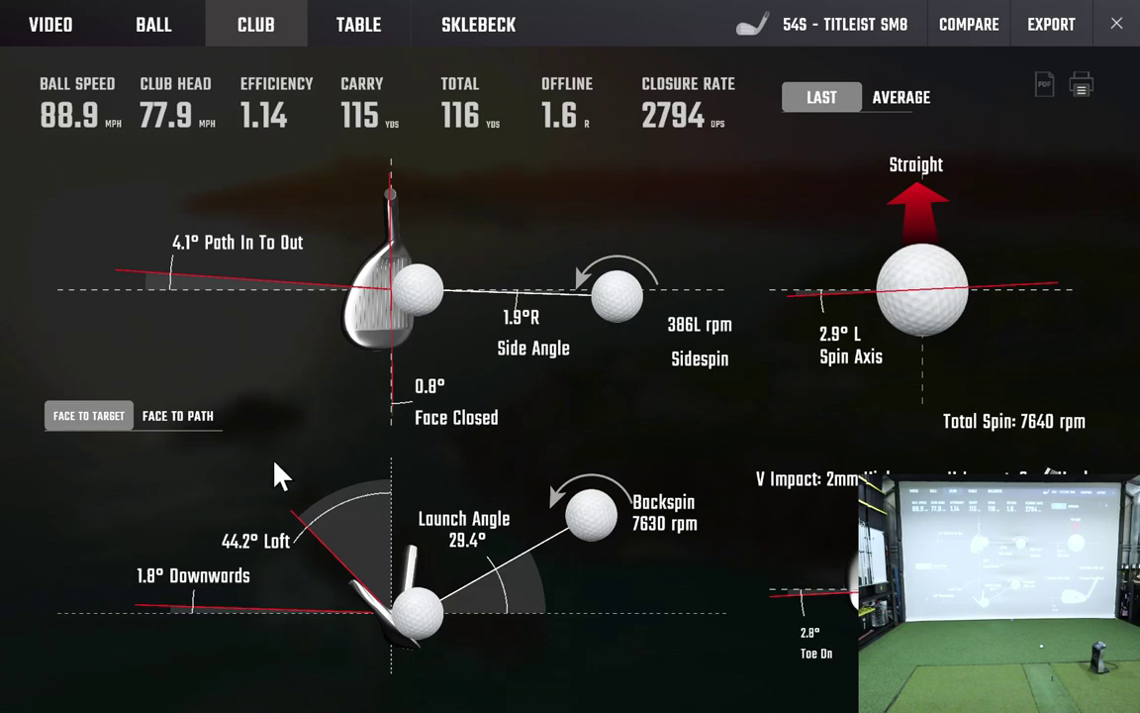
{"action": "left_click", "coordinate": [1116, 25]}
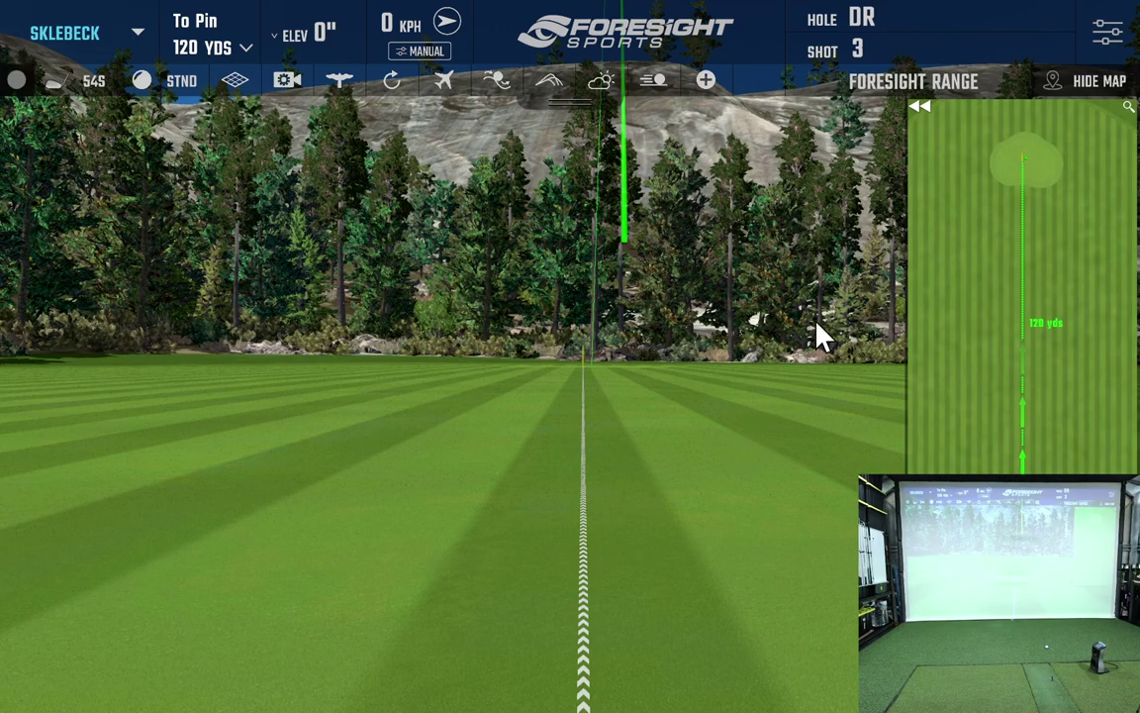
Open the on-screen data settings and choose 5 seconds for the club data shown after a shot.
{"action": "left_click", "coordinate": [1103, 38]}
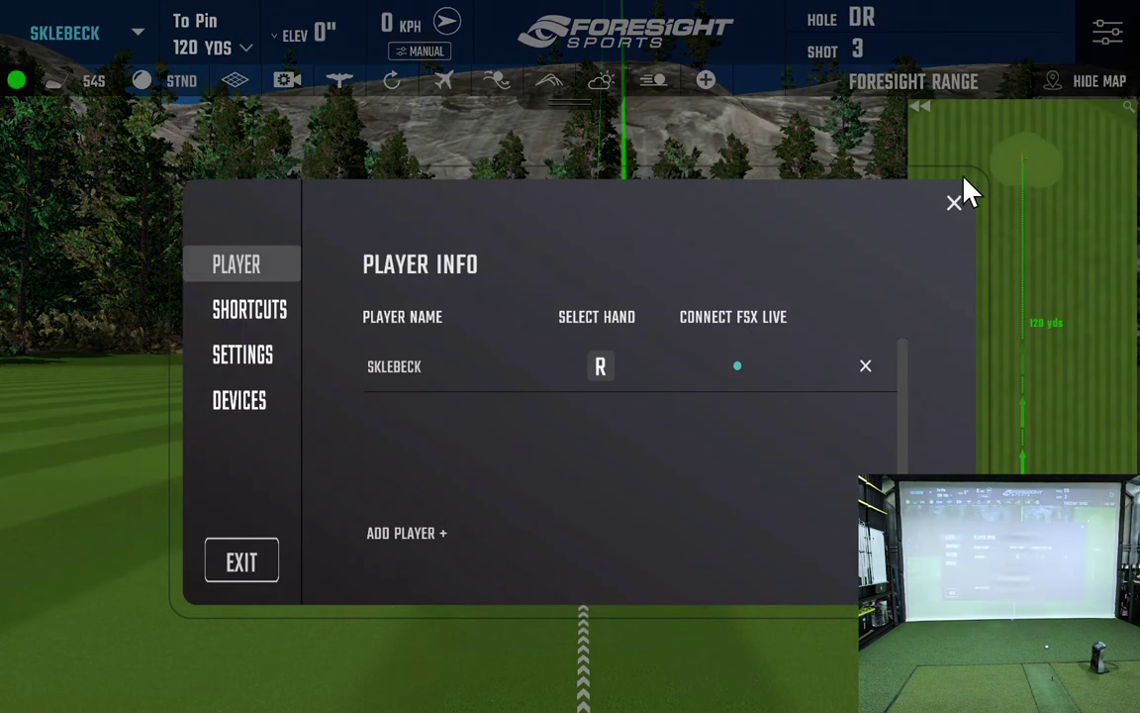
{"action": "left_click", "coordinate": [248, 357]}
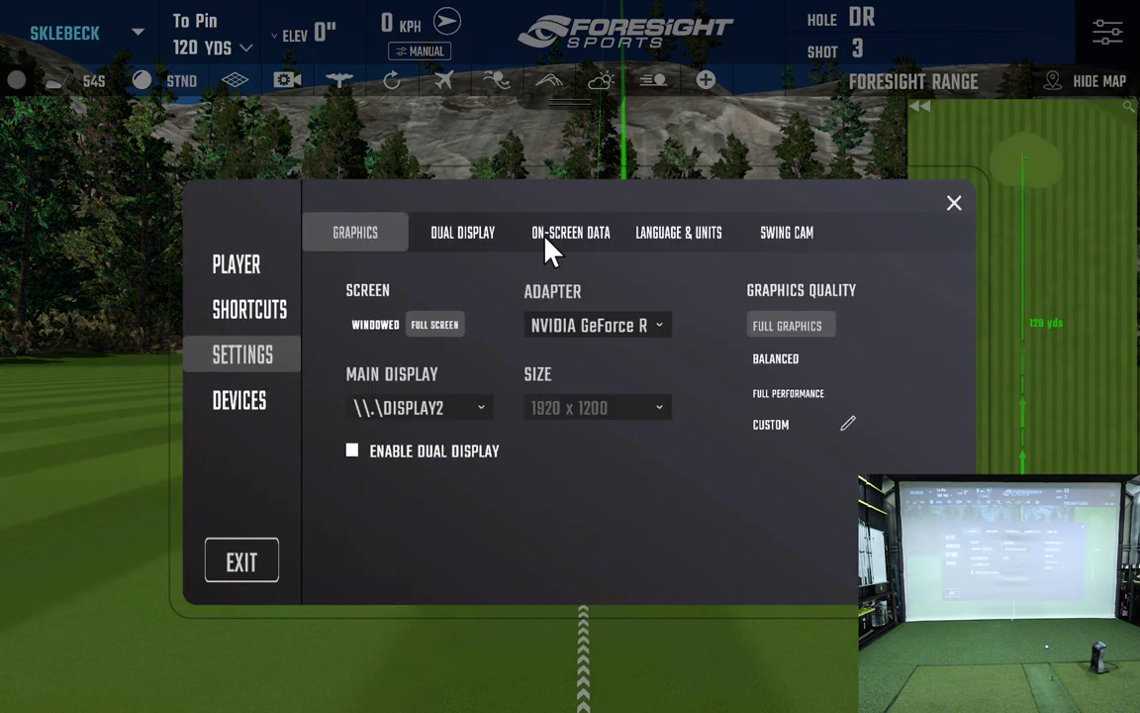
{"action": "left_click", "coordinate": [545, 238]}
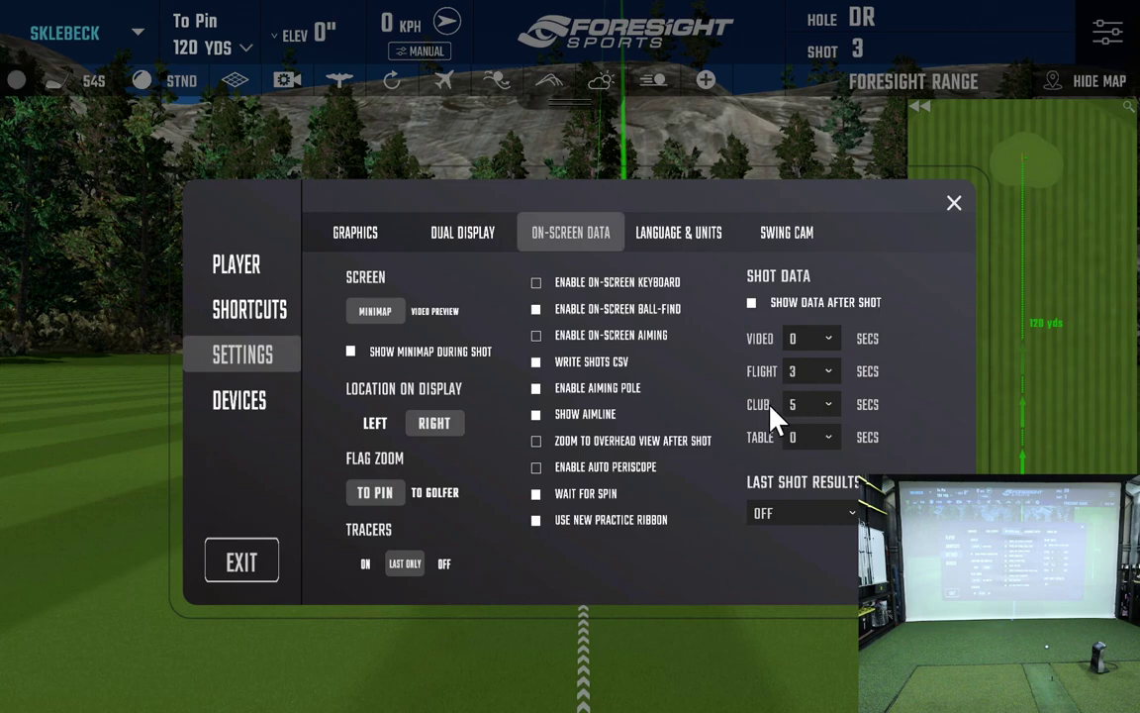
{"action": "left_click", "coordinate": [830, 404]}
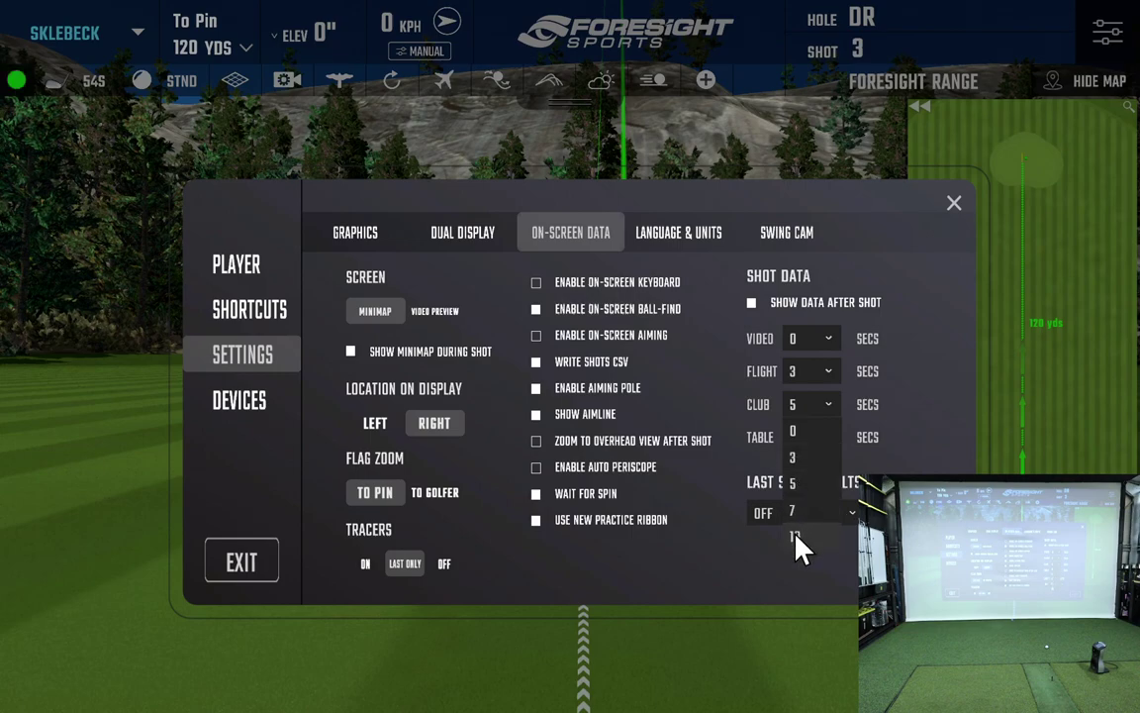
{"action": "left_click", "coordinate": [800, 486]}
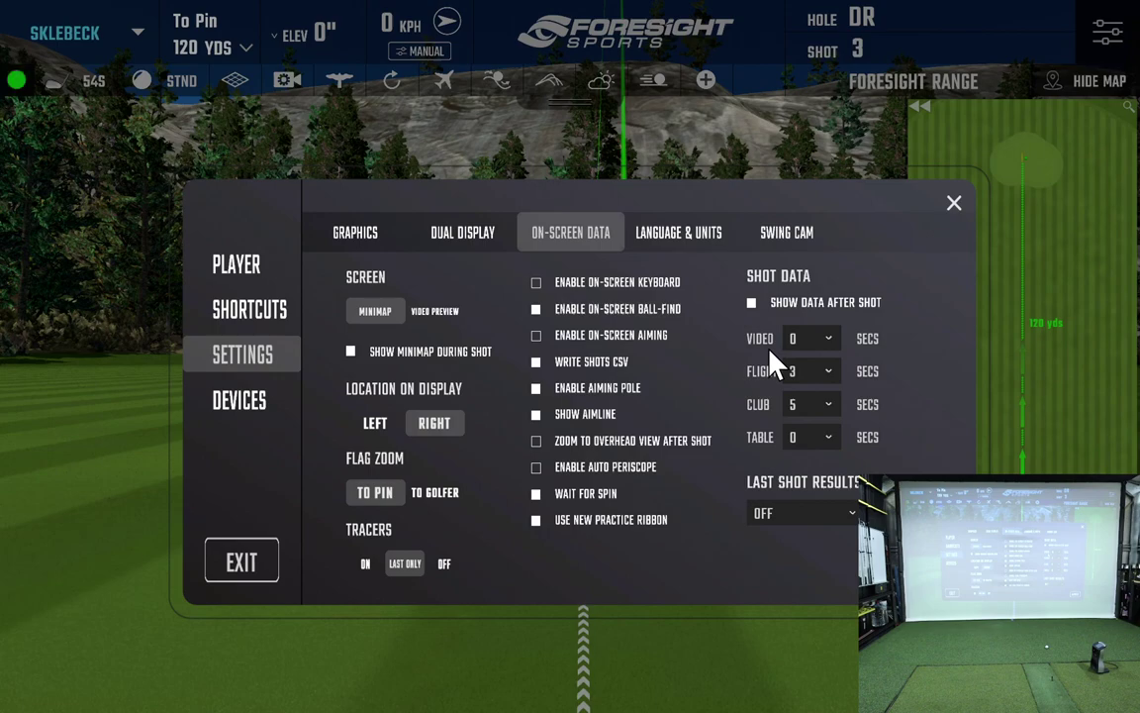
Set the video display time after a shot to 3 seconds and close the settings.
{"action": "left_click", "coordinate": [828, 339]}
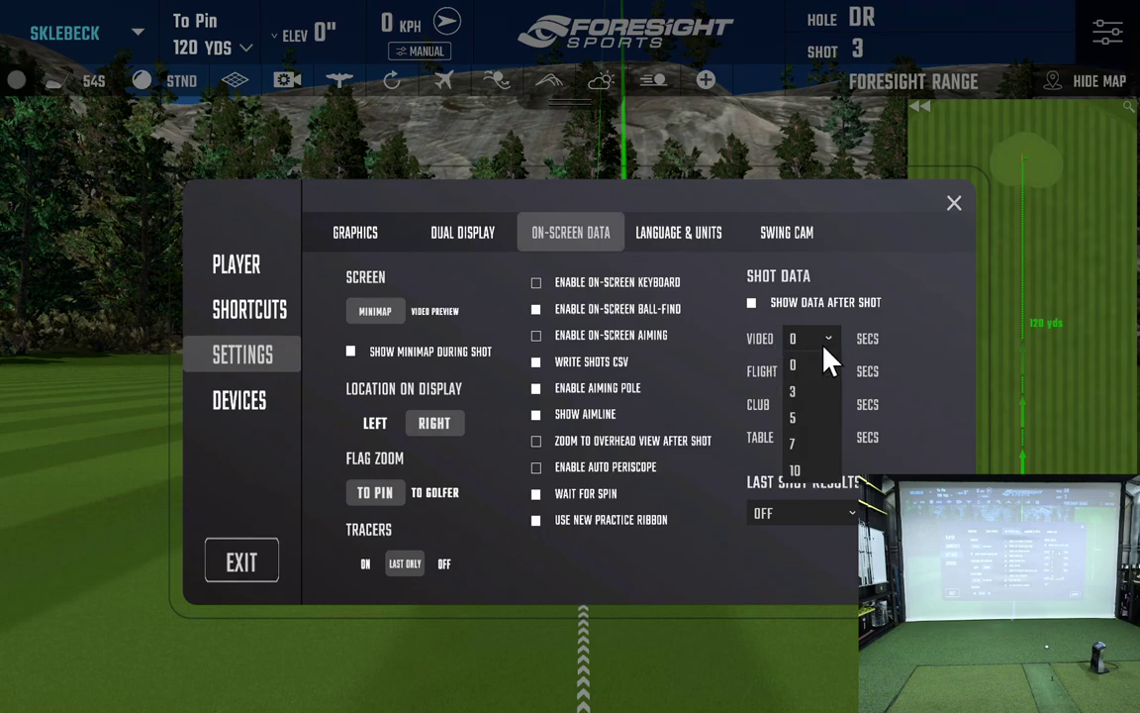
{"action": "left_click", "coordinate": [802, 393]}
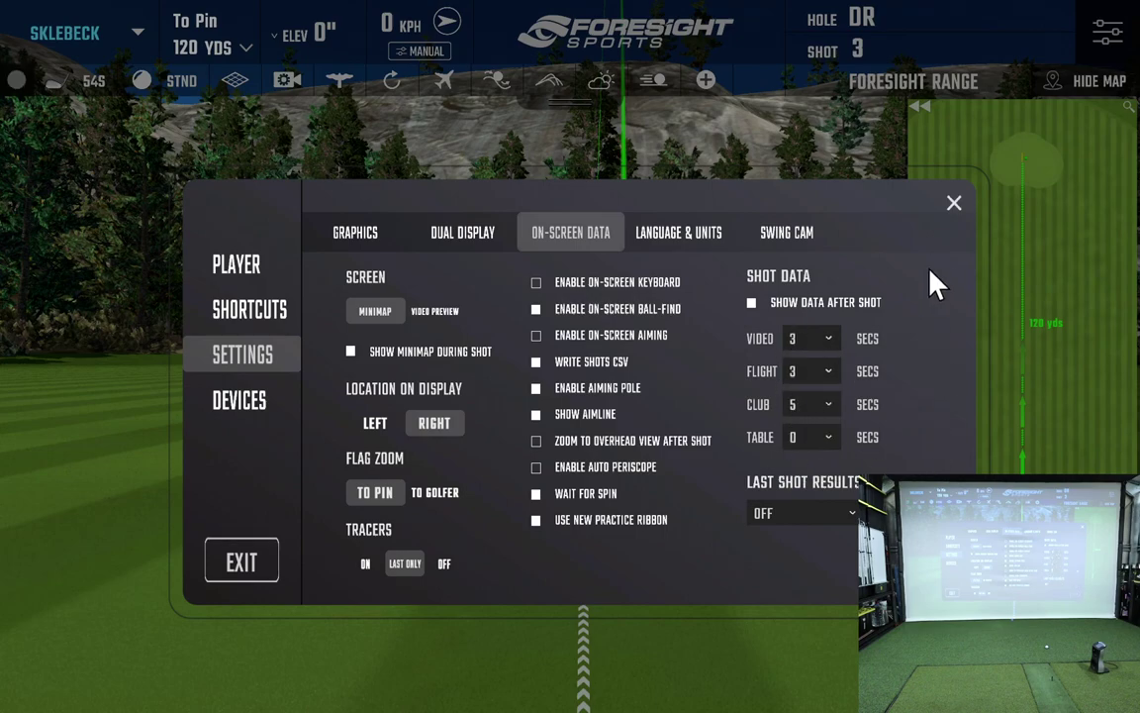
{"action": "left_click", "coordinate": [954, 203]}
{"action": "left_click_drag", "start_coordinate": [954, 203], "coordinate": [935, 229]}
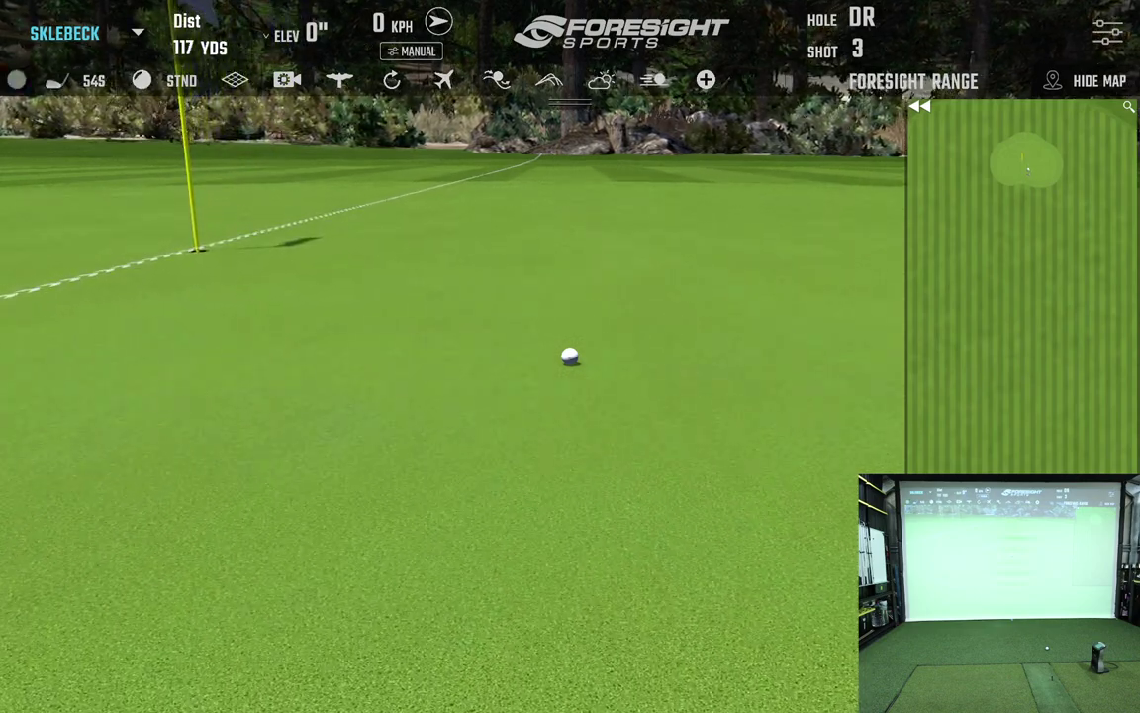
{"action": "left_click", "coordinate": [968, 278]}
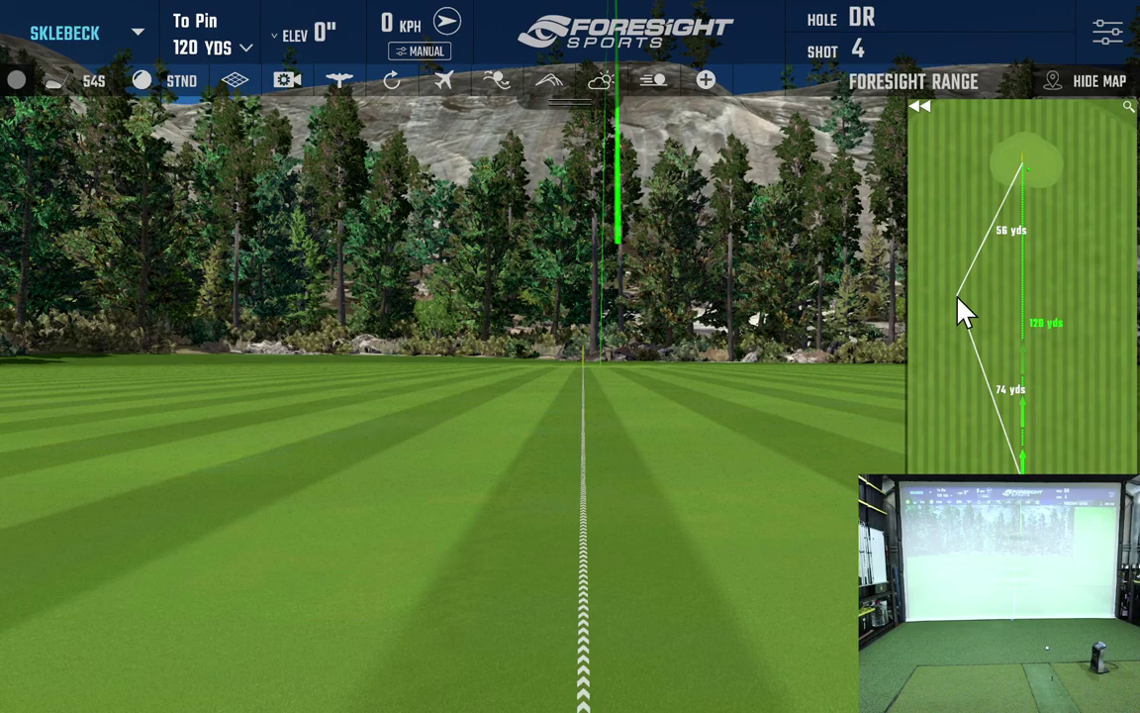
Reopen the on-screen data settings and set the video display time after a shot to 0 seconds.
{"action": "left_click", "coordinate": [1110, 35]}
{"action": "left_click", "coordinate": [254, 365]}
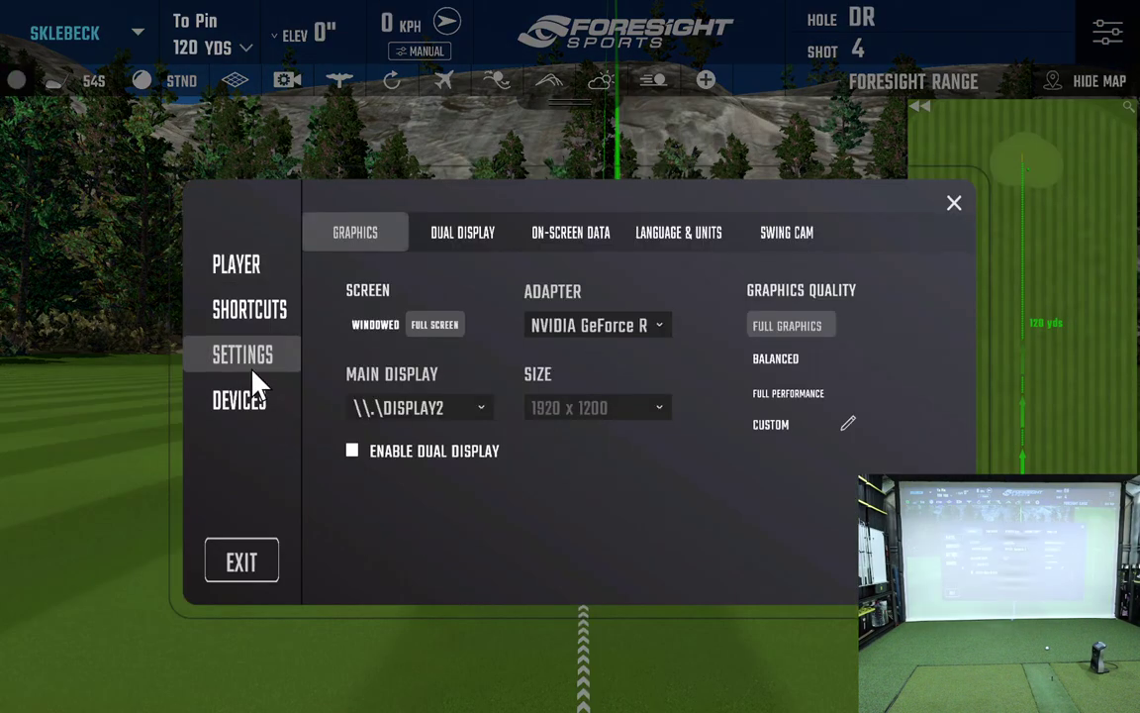
{"action": "left_click", "coordinate": [565, 231]}
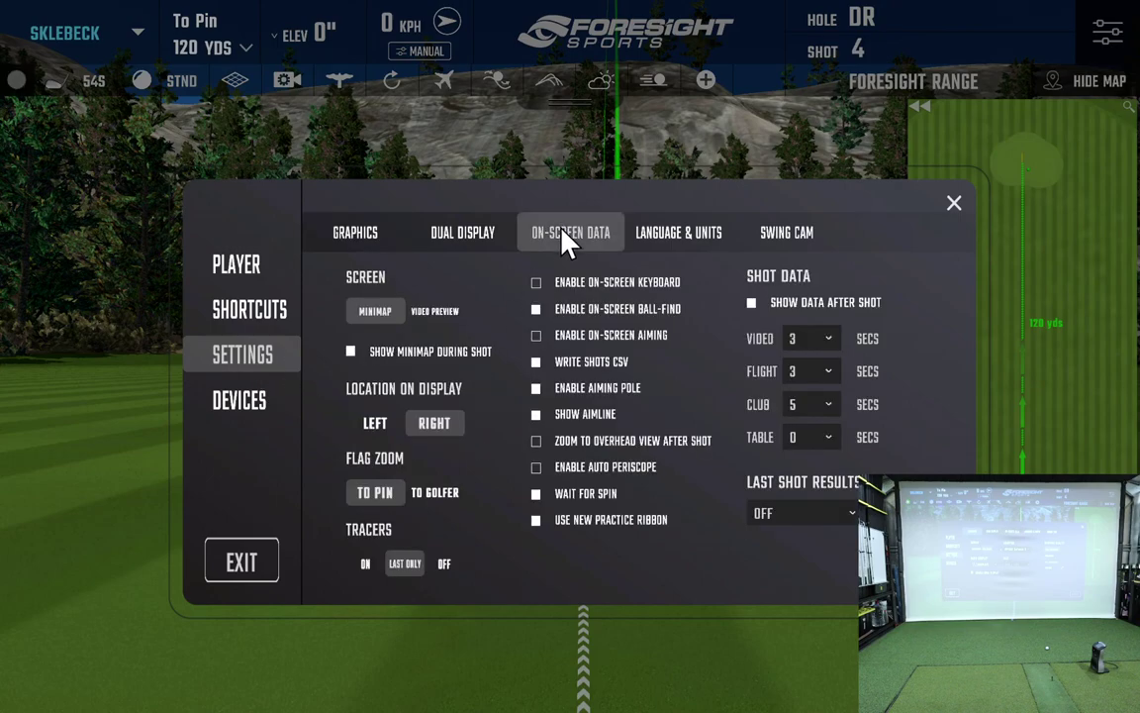
{"action": "left_click", "coordinate": [812, 342]}
{"action": "left_click", "coordinate": [808, 363]}
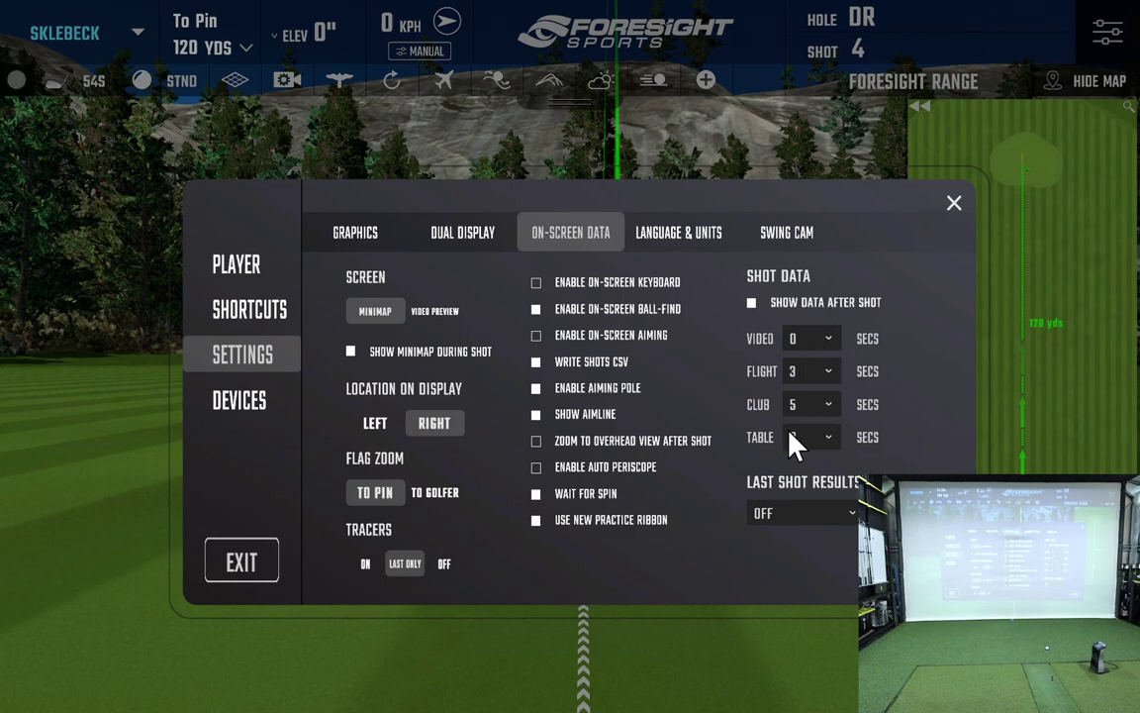
Keep showing data after each shot enabled, apply the changes, and open the dual display settings.
{"action": "left_click", "coordinate": [752, 303]}
{"action": "left_click", "coordinate": [752, 303]}
{"action": "left_click", "coordinate": [462, 233]}
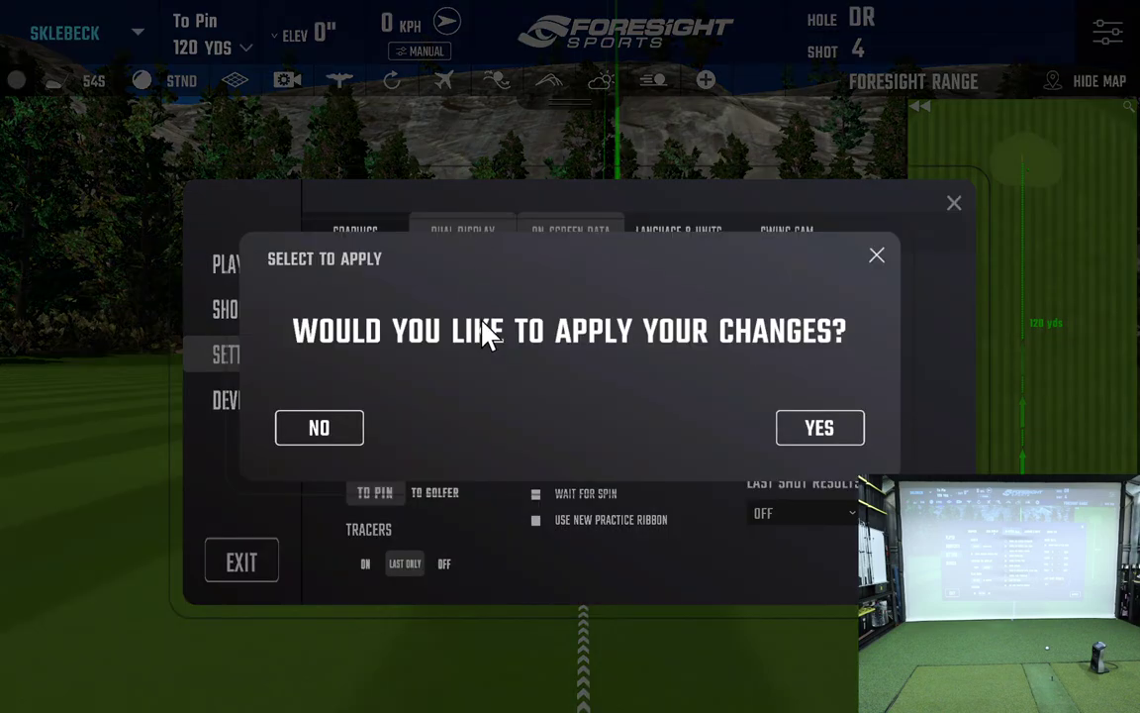
{"action": "left_click", "coordinate": [792, 436]}
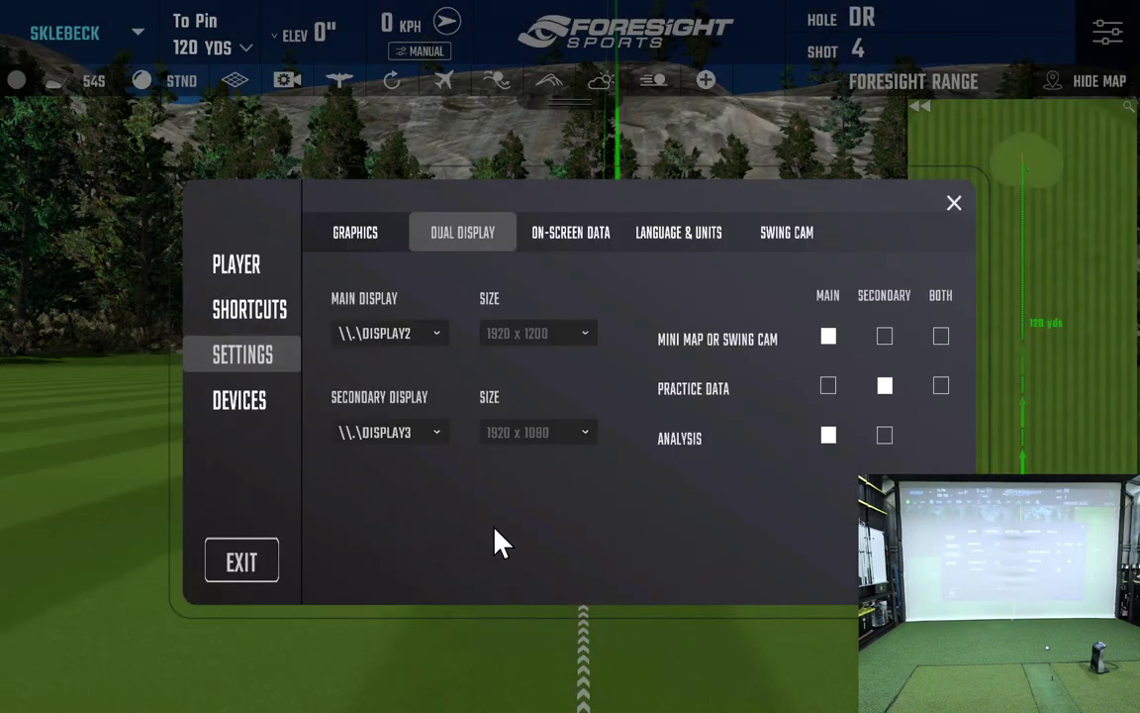
Disable and re-enable dual display in the graphics settings, and reopen the dual display assignments.
{"action": "left_click", "coordinate": [349, 234]}
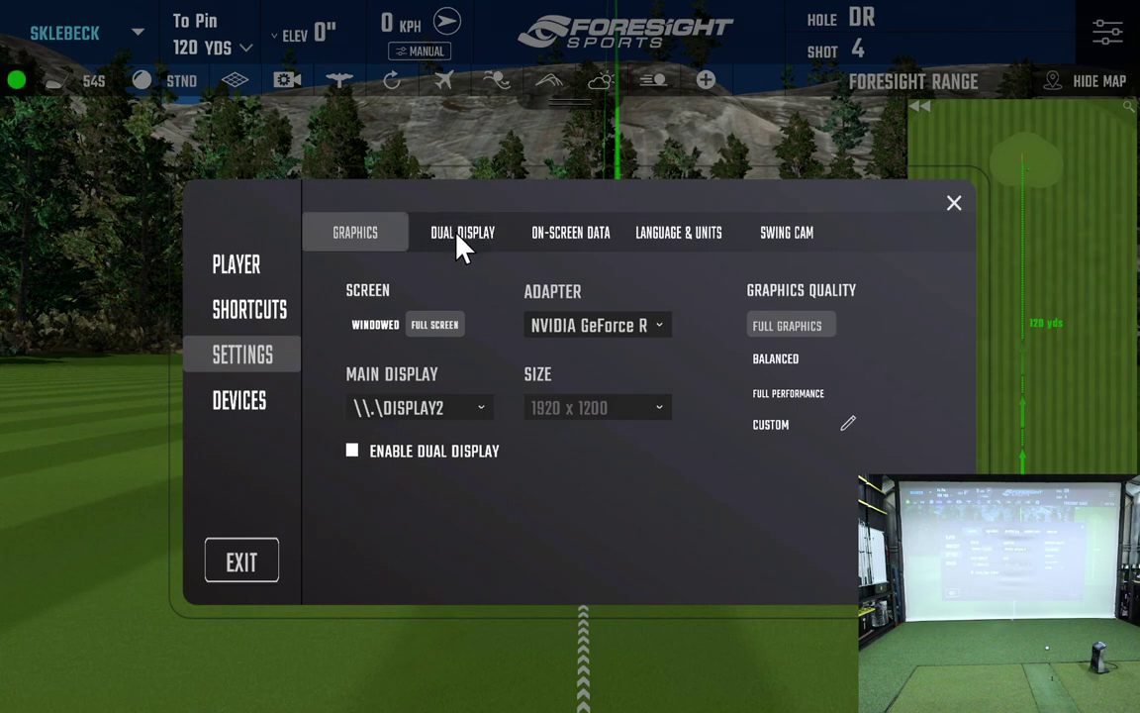
{"action": "left_click", "coordinate": [350, 451]}
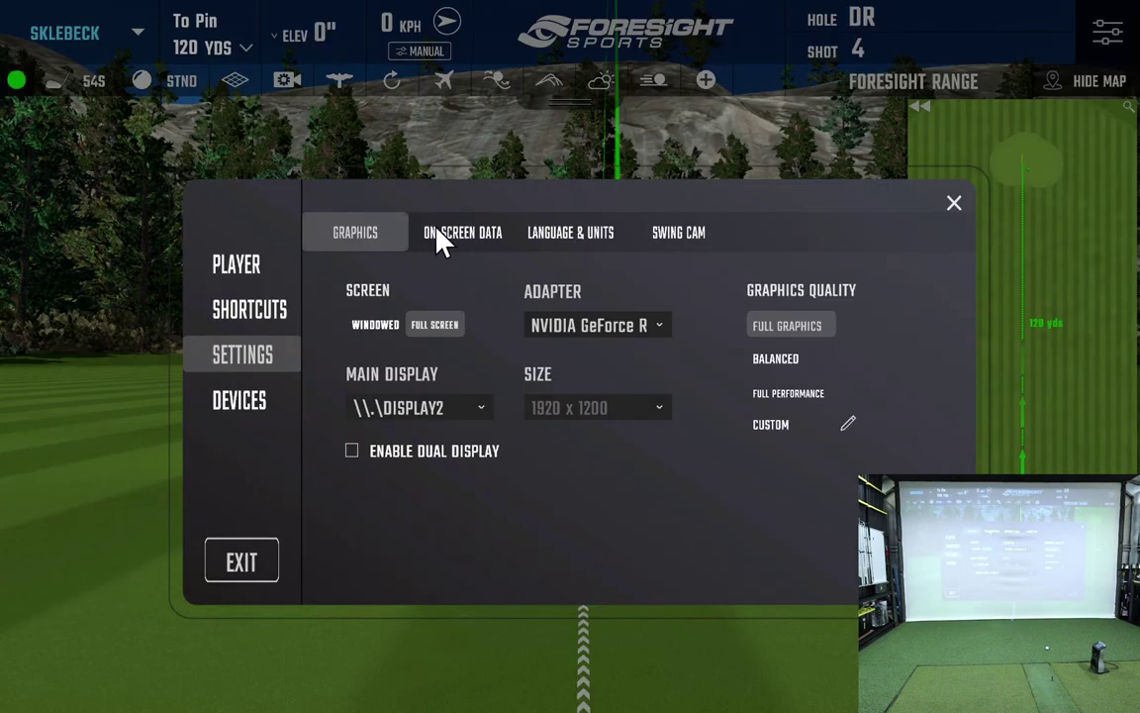
{"action": "left_click", "coordinate": [363, 455]}
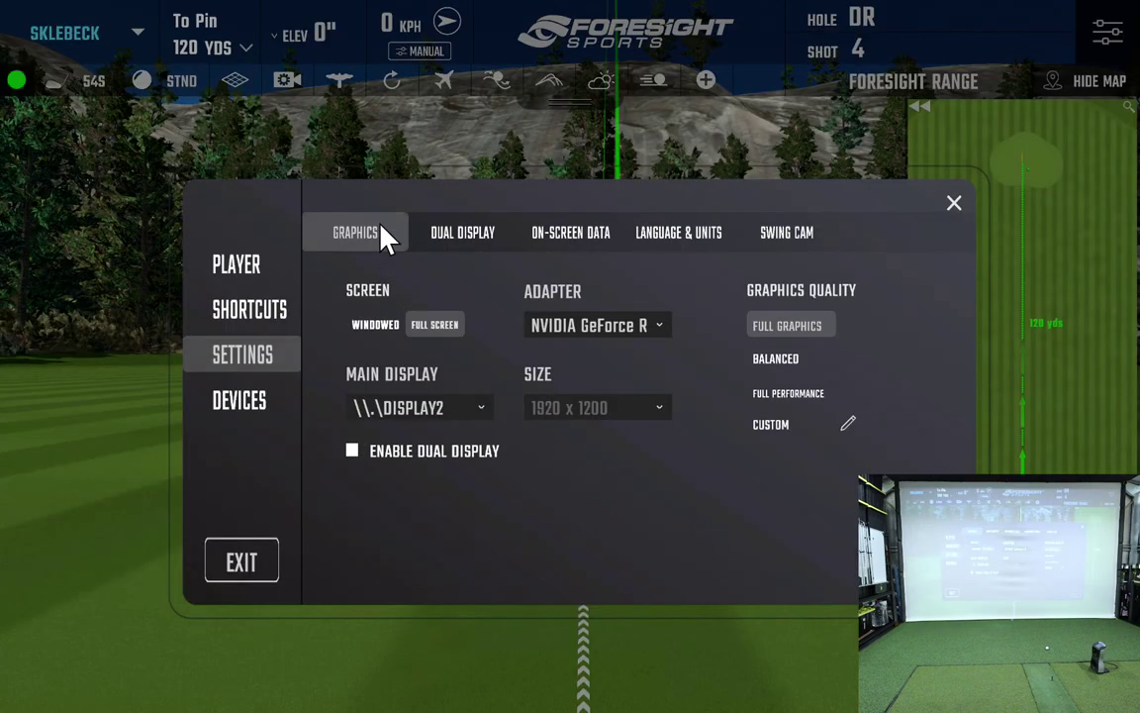
{"action": "left_click", "coordinate": [456, 242]}
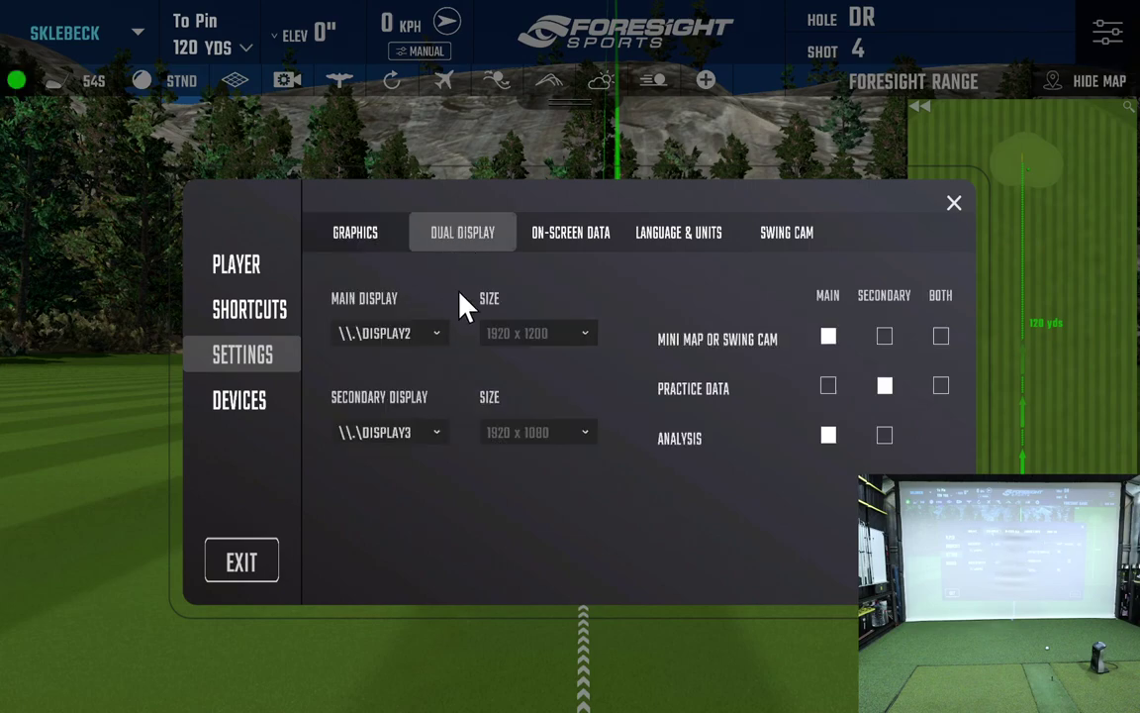
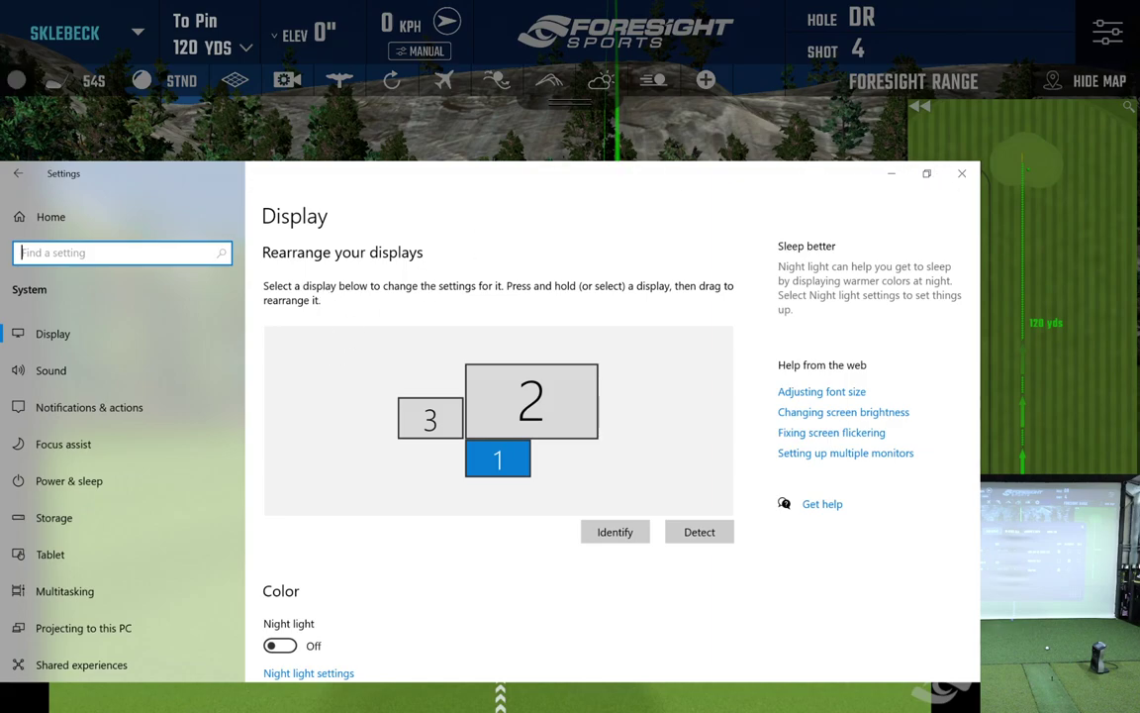
Maximize the Windows display settings and examine the multiple-display options of display 1.
{"action": "left_click", "coordinate": [927, 173]}
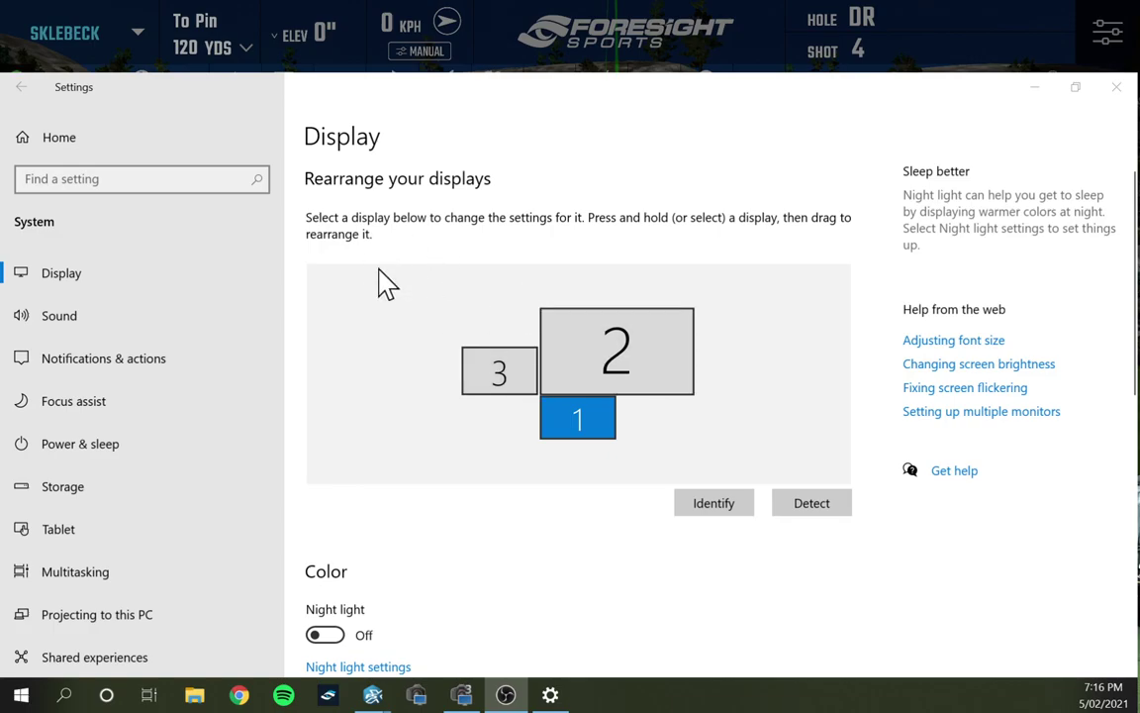
{"action": "scroll", "coordinate": [394, 313], "scroll_direction": "down", "scroll_amount": 7}
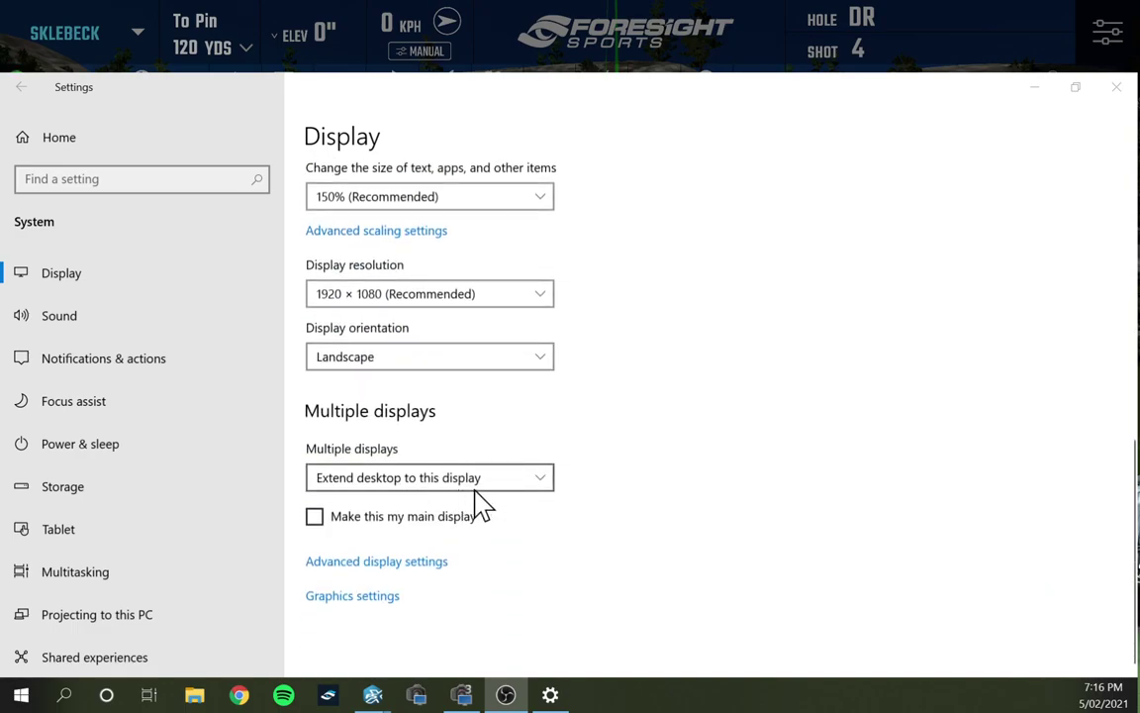
{"action": "scroll", "coordinate": [634, 480], "scroll_direction": "up", "scroll_amount": 7}
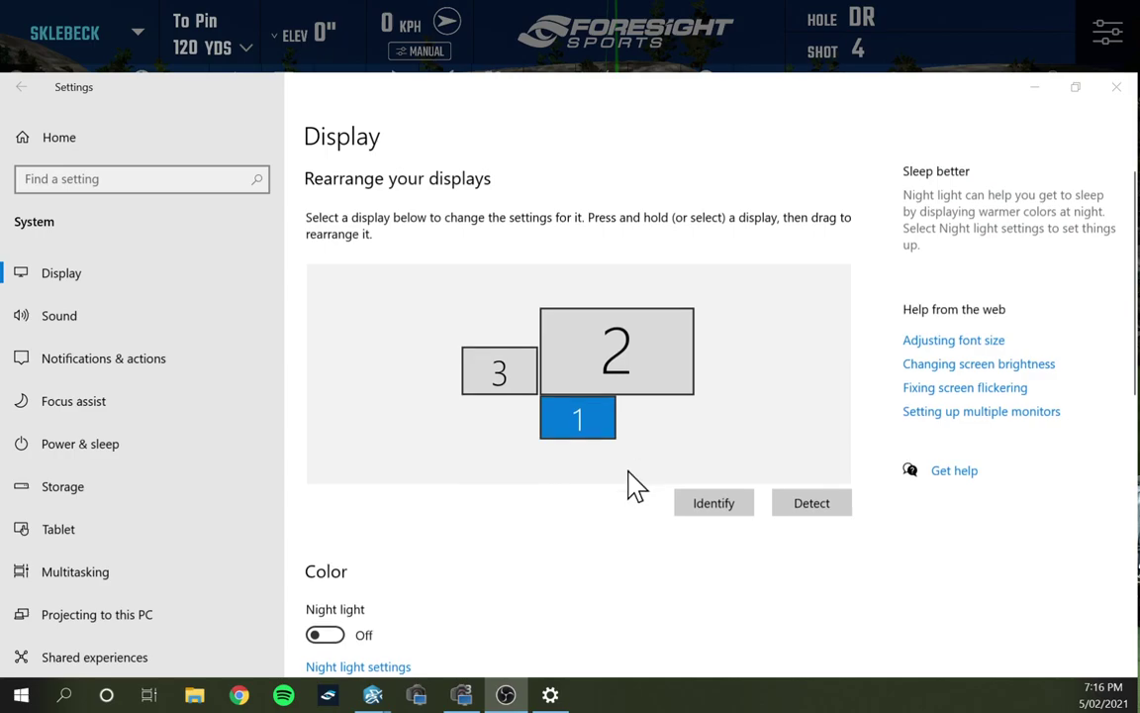
Select display 2 in Windows display settings and examine its scale, resolution, multiple-display mode and main display option.
{"action": "left_click", "coordinate": [635, 369]}
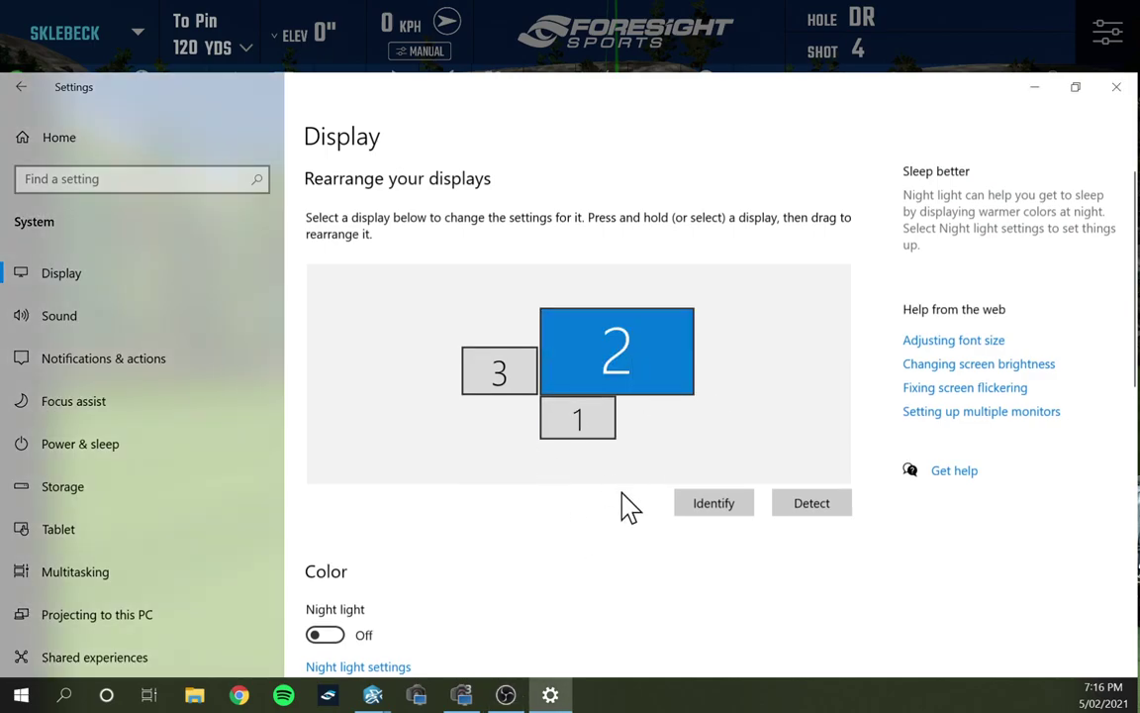
{"action": "scroll", "coordinate": [581, 519], "scroll_direction": "down", "scroll_amount": 5}
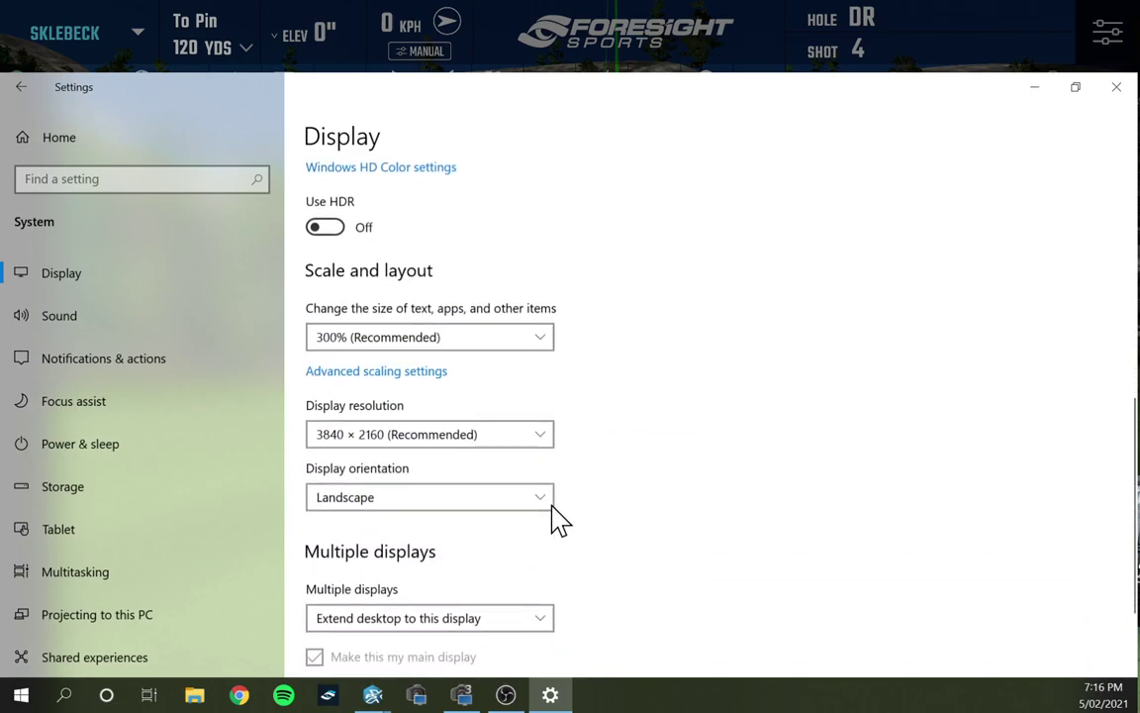
{"action": "scroll", "coordinate": [551, 507], "scroll_direction": "down", "scroll_amount": 2}
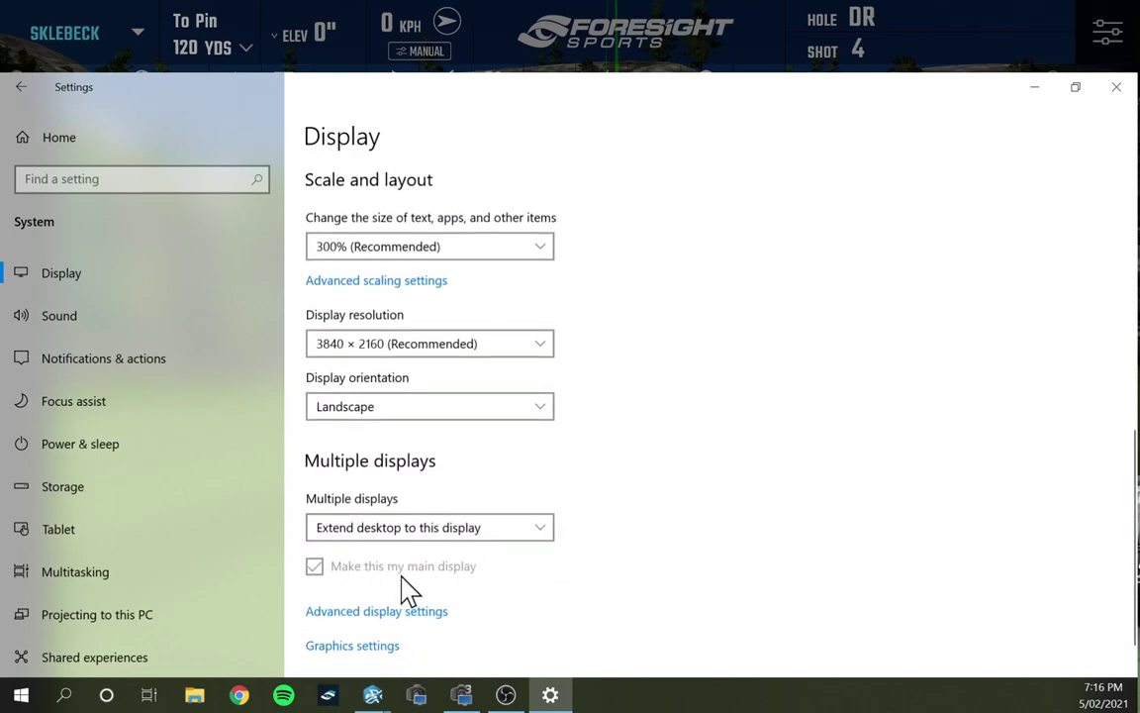
{"action": "scroll", "coordinate": [583, 550], "scroll_direction": "up", "scroll_amount": 4}
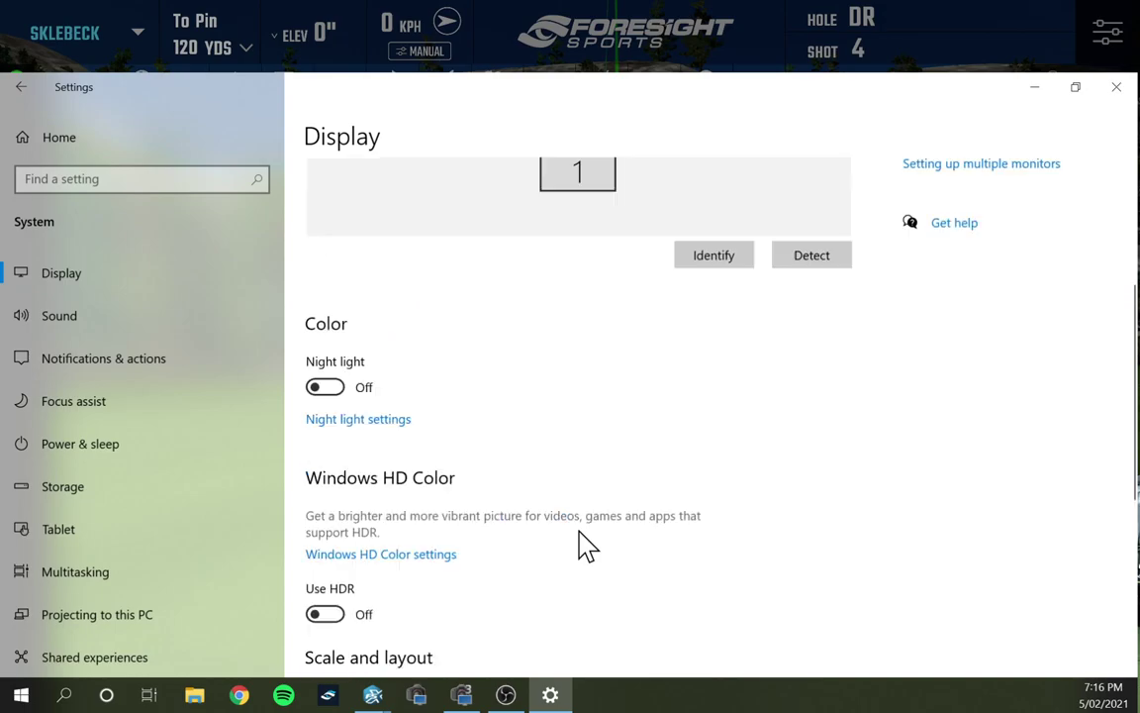
{"action": "scroll", "coordinate": [582, 544], "scroll_direction": "up", "scroll_amount": 3}
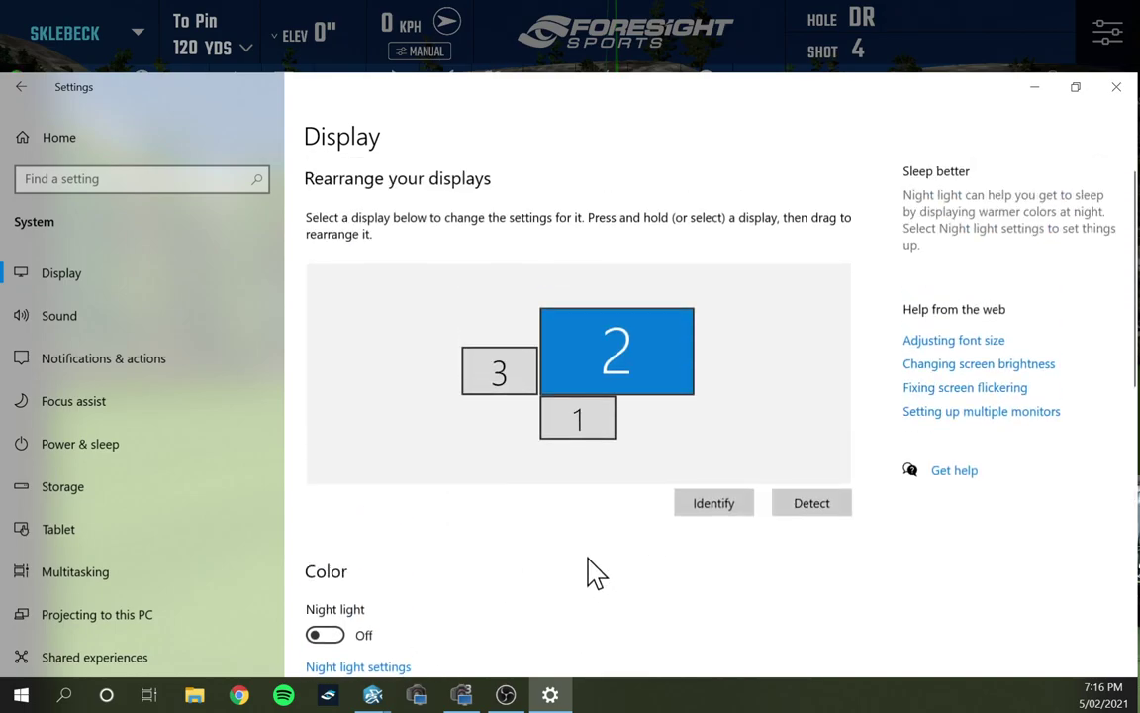
{"action": "scroll", "coordinate": [589, 577], "scroll_direction": "down", "scroll_amount": 2}
{"action": "scroll", "coordinate": [582, 514], "scroll_direction": "up", "scroll_amount": 2}
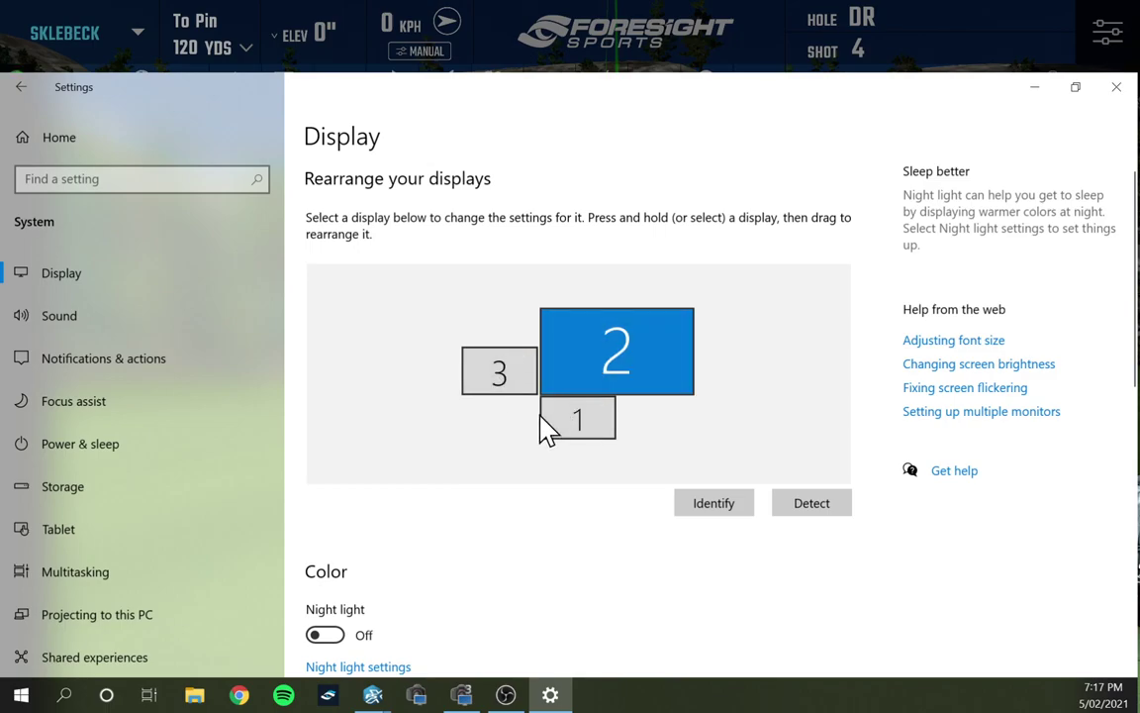
{"action": "scroll", "coordinate": [500, 535], "scroll_direction": "down", "scroll_amount": 10}
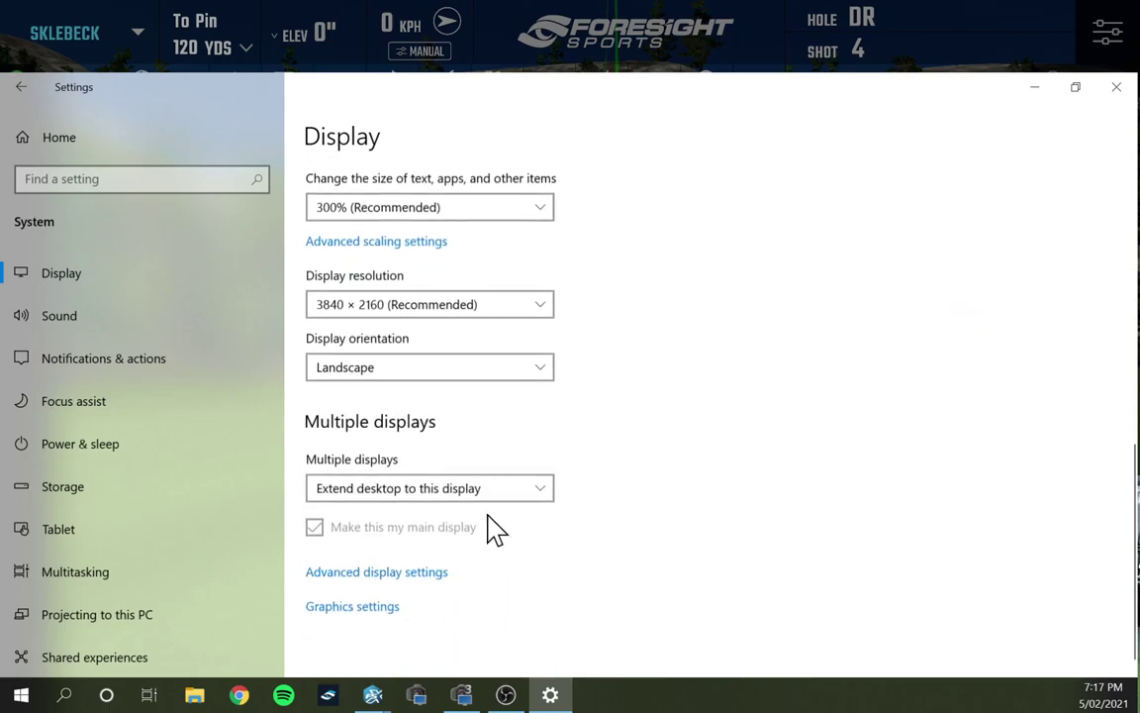
{"action": "scroll", "coordinate": [990, 258], "scroll_direction": "up", "scroll_amount": 10}
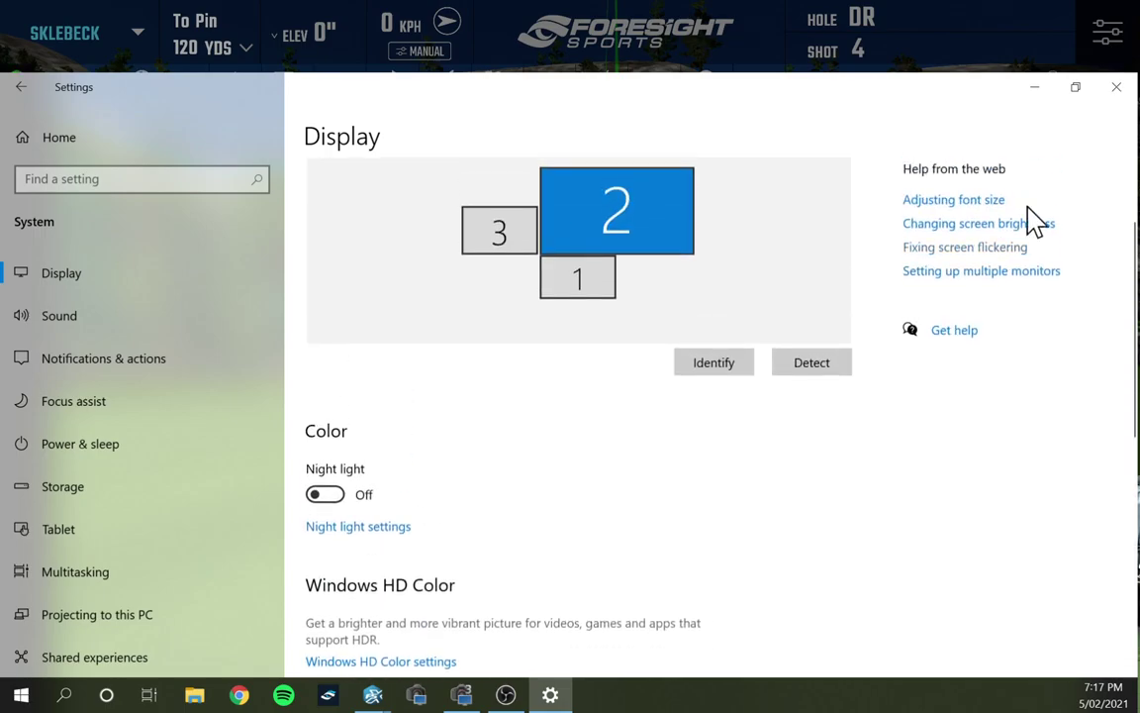
Minimize and restore the Windows display settings, and identify which physical screen each display number belongs to.
{"action": "left_click", "coordinate": [1037, 89]}
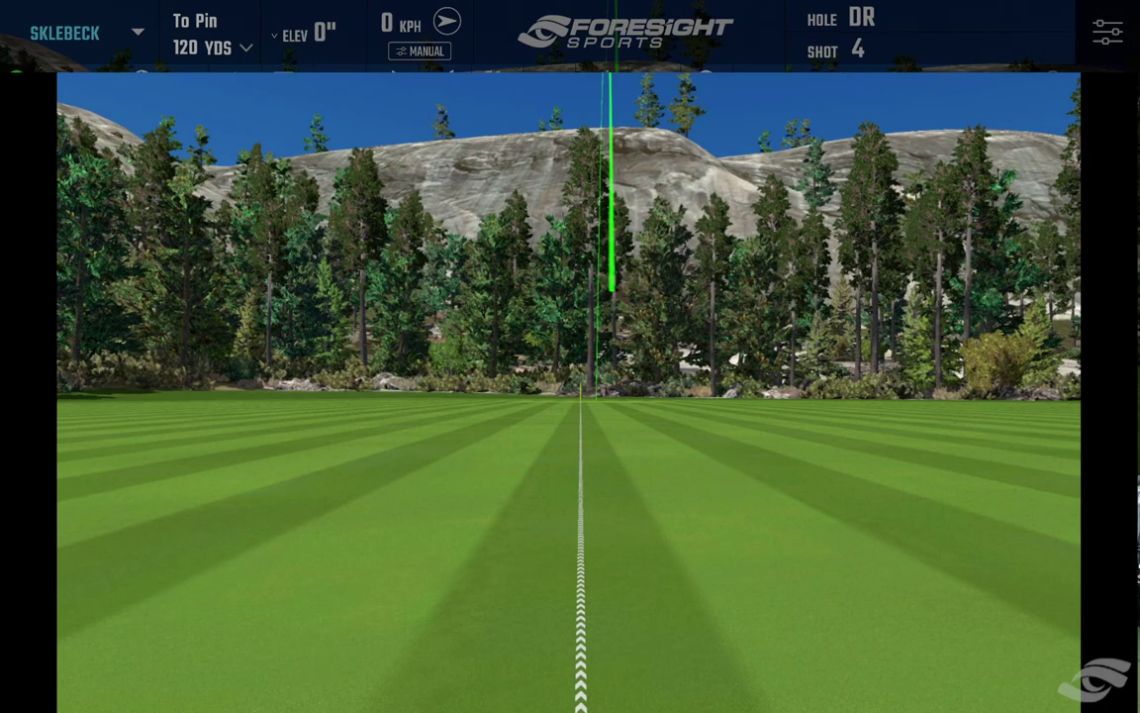
{"action": "key", "text": "Escape"}
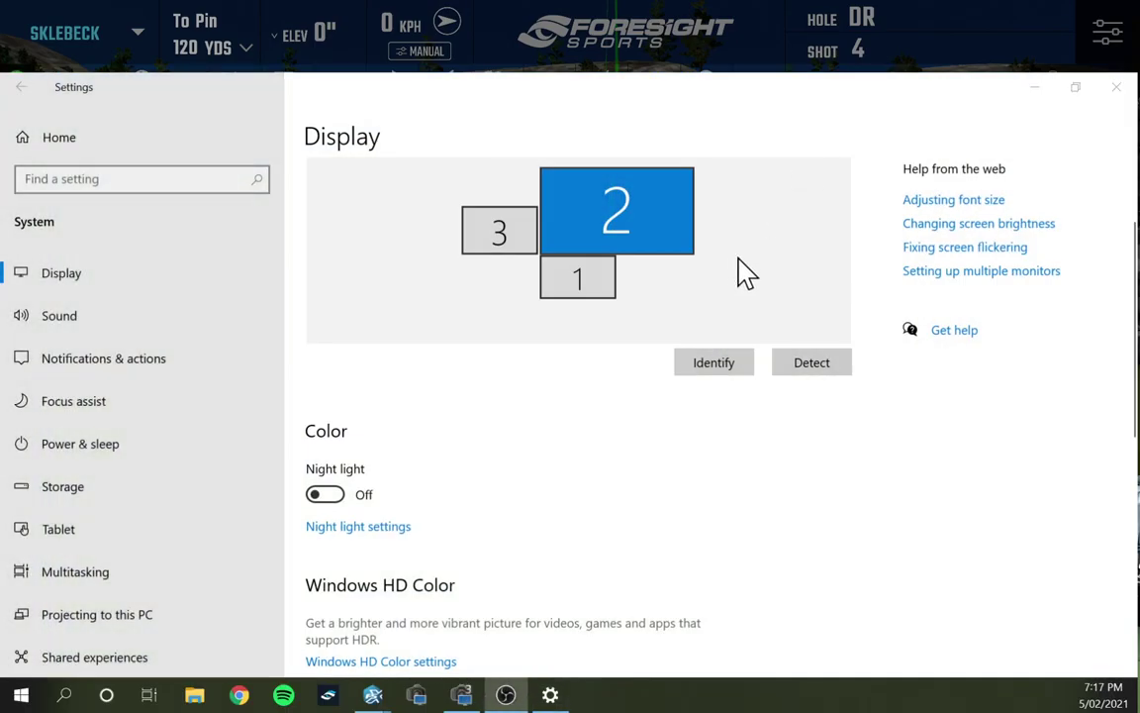
{"action": "left_click", "coordinate": [733, 370]}
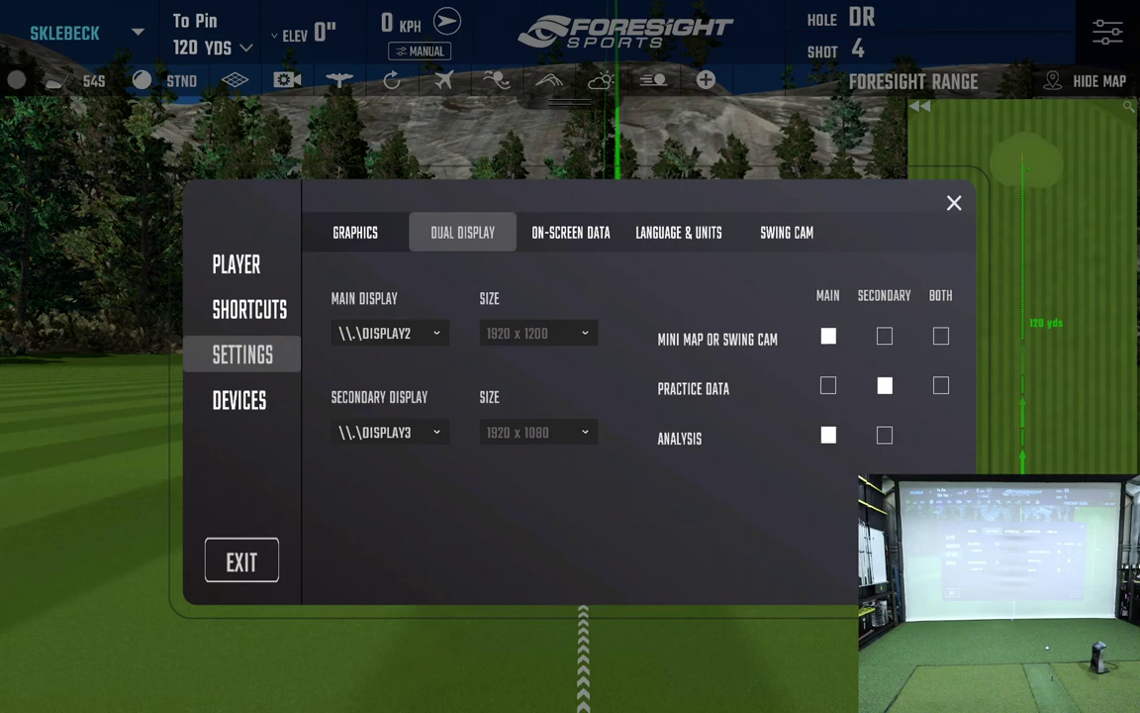
Examine the available secondary and main display choices in the simulator's dual display settings, and close the settings.
{"action": "left_click", "coordinate": [437, 438]}
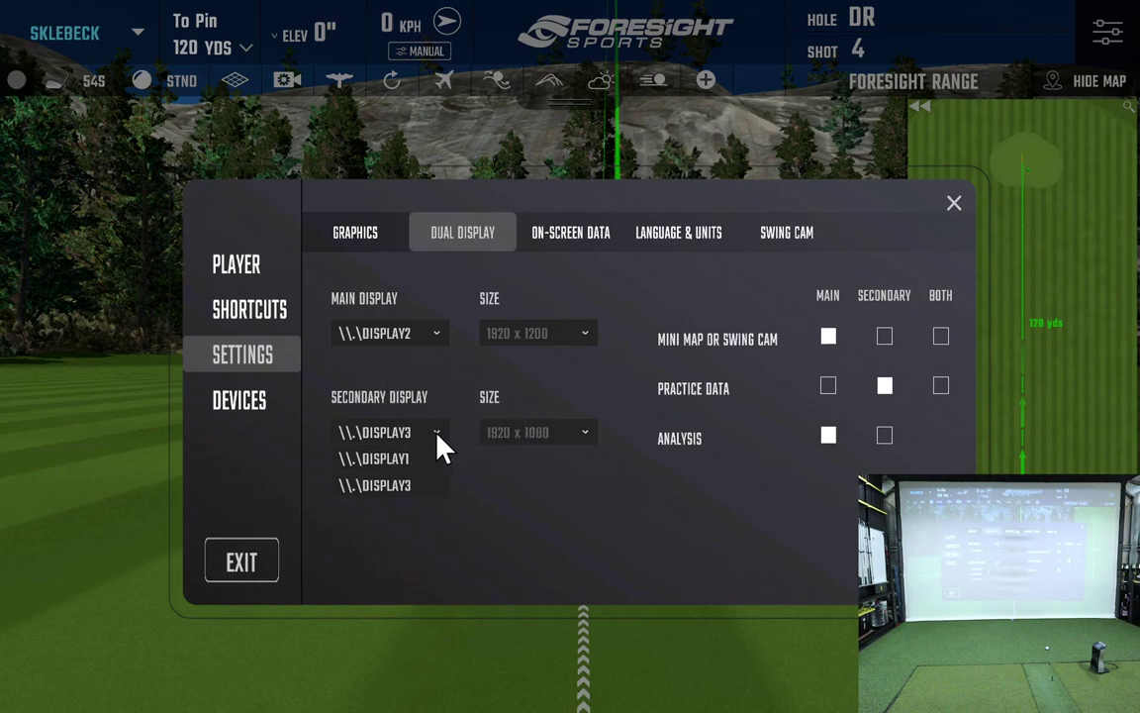
{"action": "left_click", "coordinate": [437, 333]}
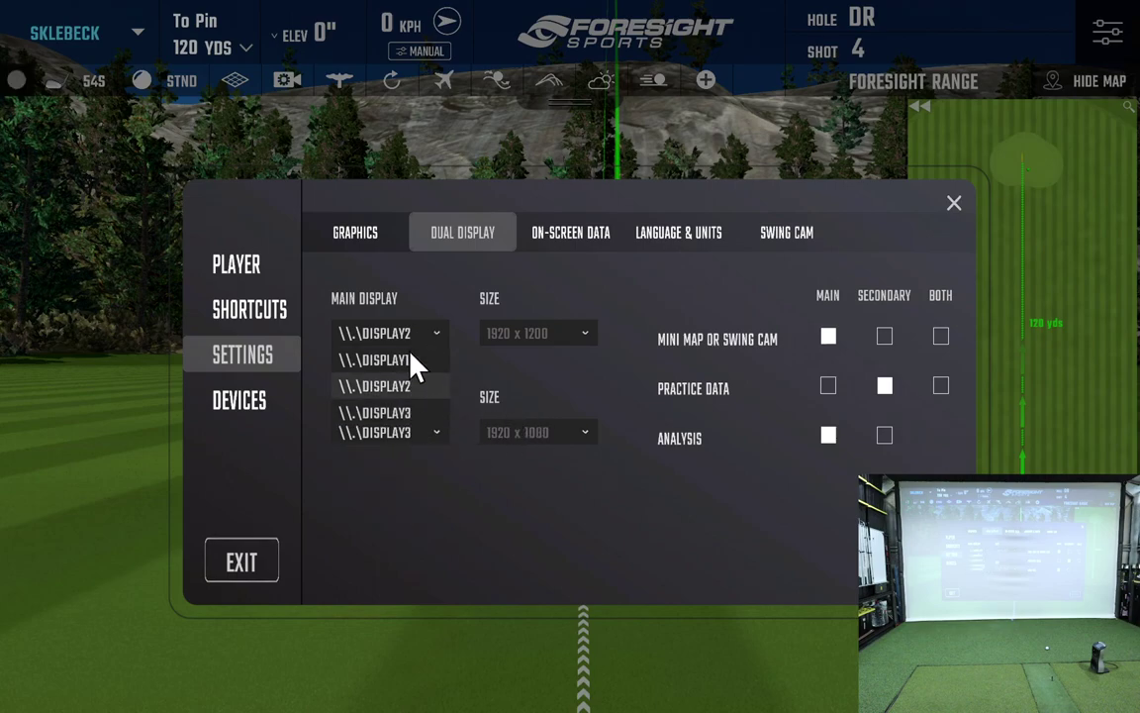
{"action": "left_click", "coordinate": [452, 299]}
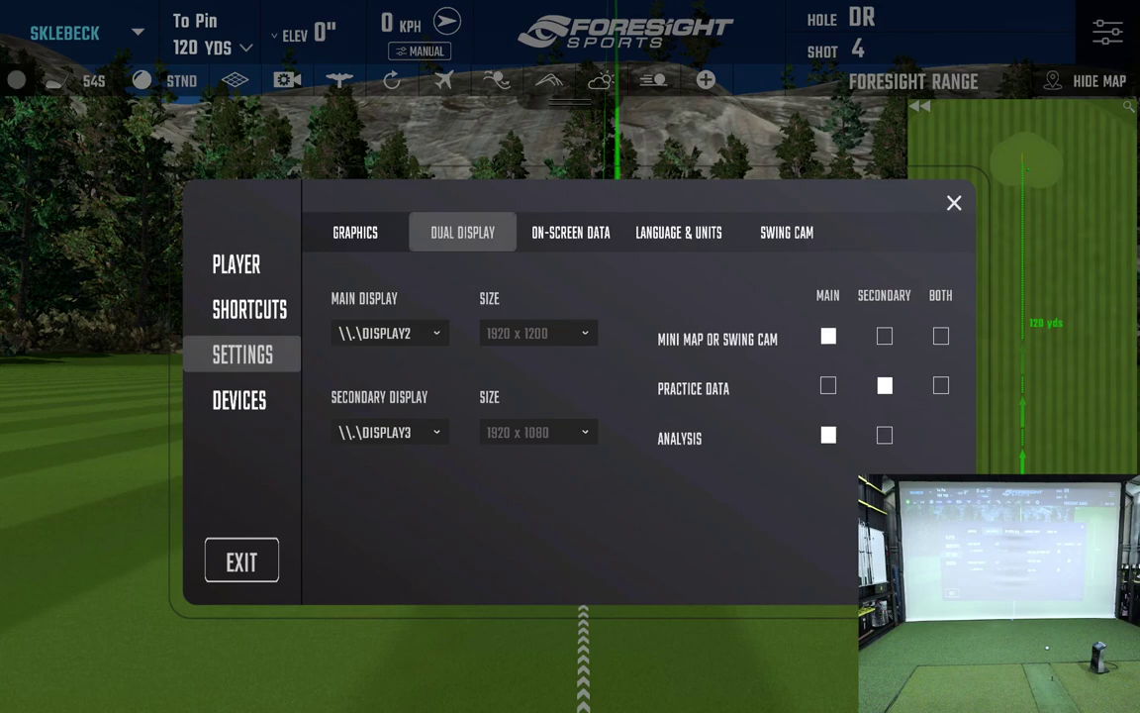
{"action": "left_click", "coordinate": [954, 205]}
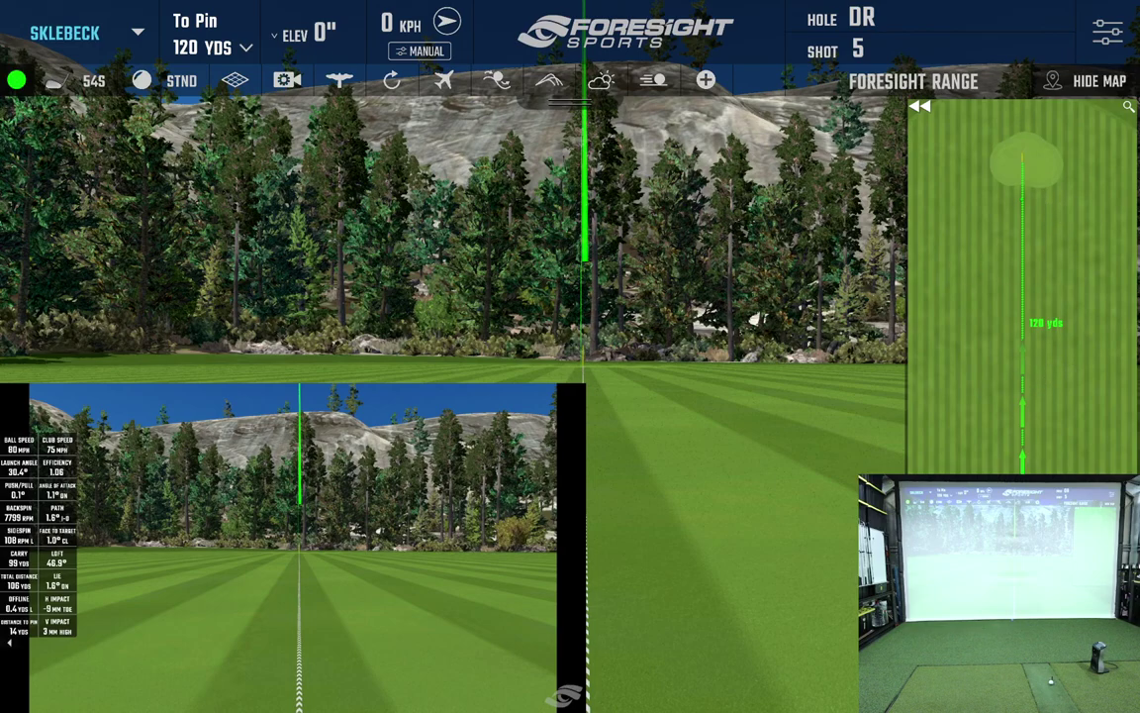
Reopen the dual display settings, assign Analysis to the secondary display, and close the settings.
{"action": "left_click", "coordinate": [1114, 39]}
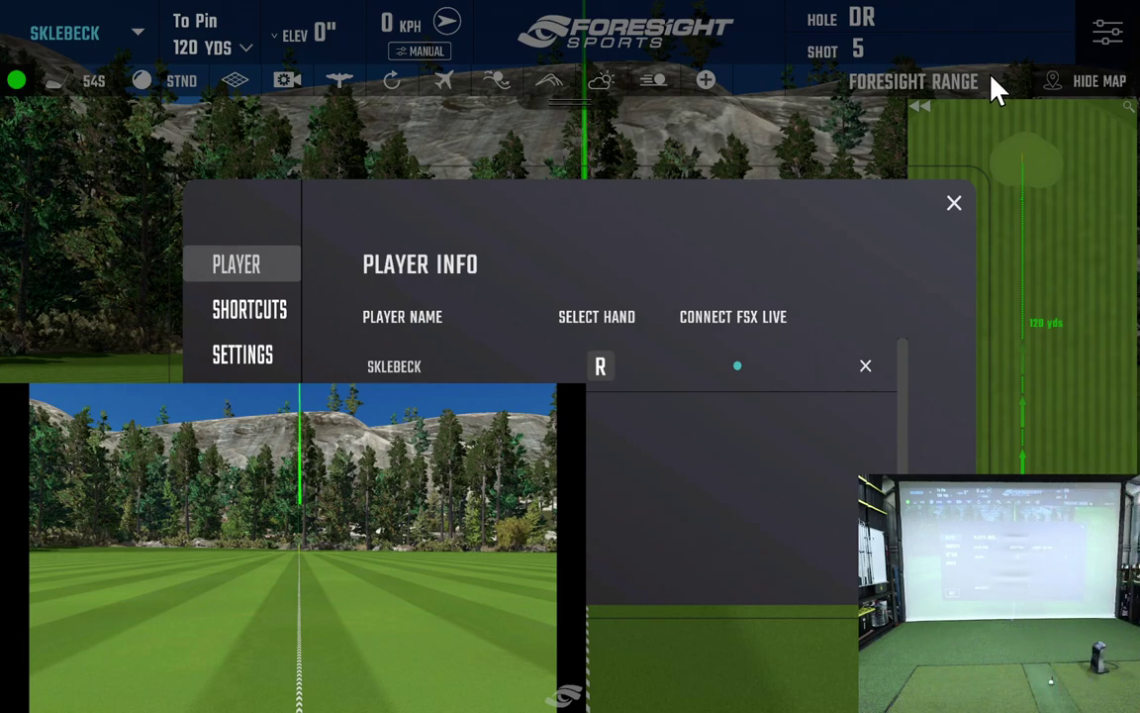
{"action": "left_click", "coordinate": [226, 356]}
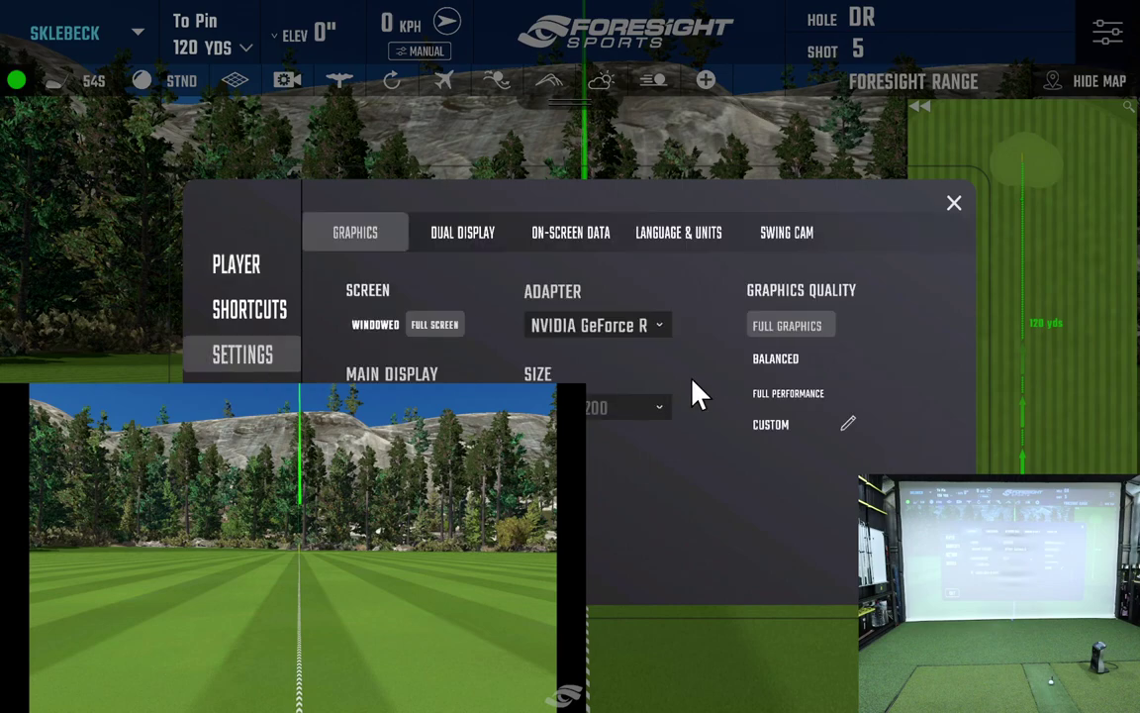
{"action": "left_click", "coordinate": [441, 242]}
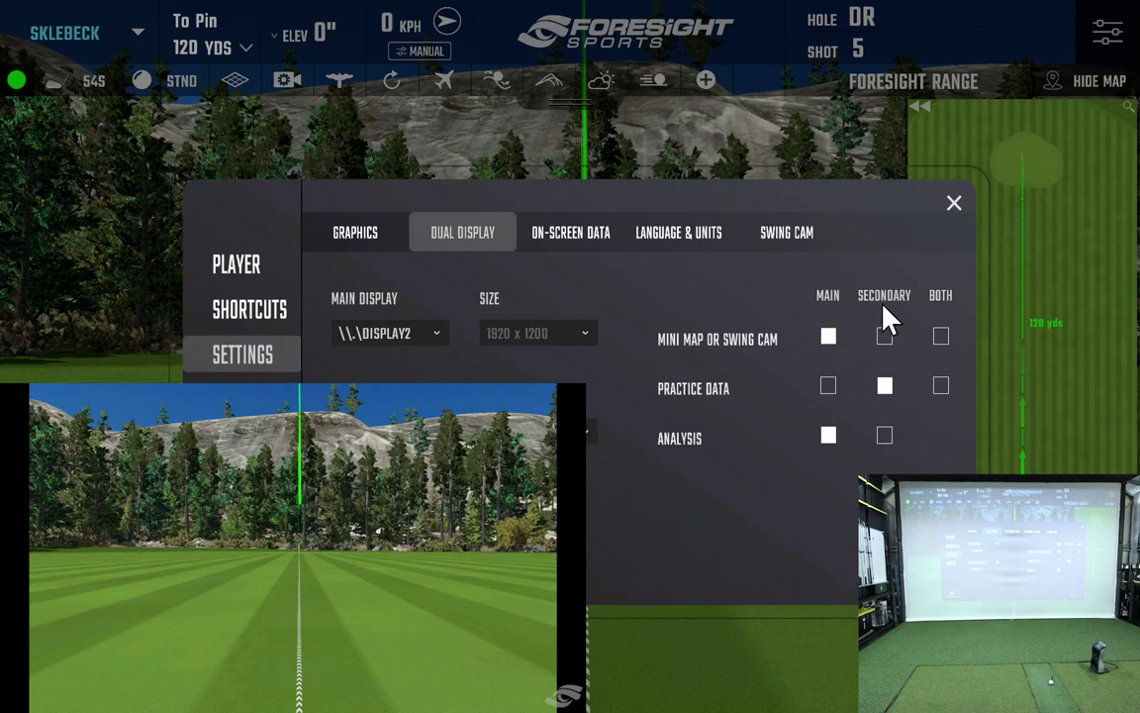
{"action": "left_click", "coordinate": [886, 435]}
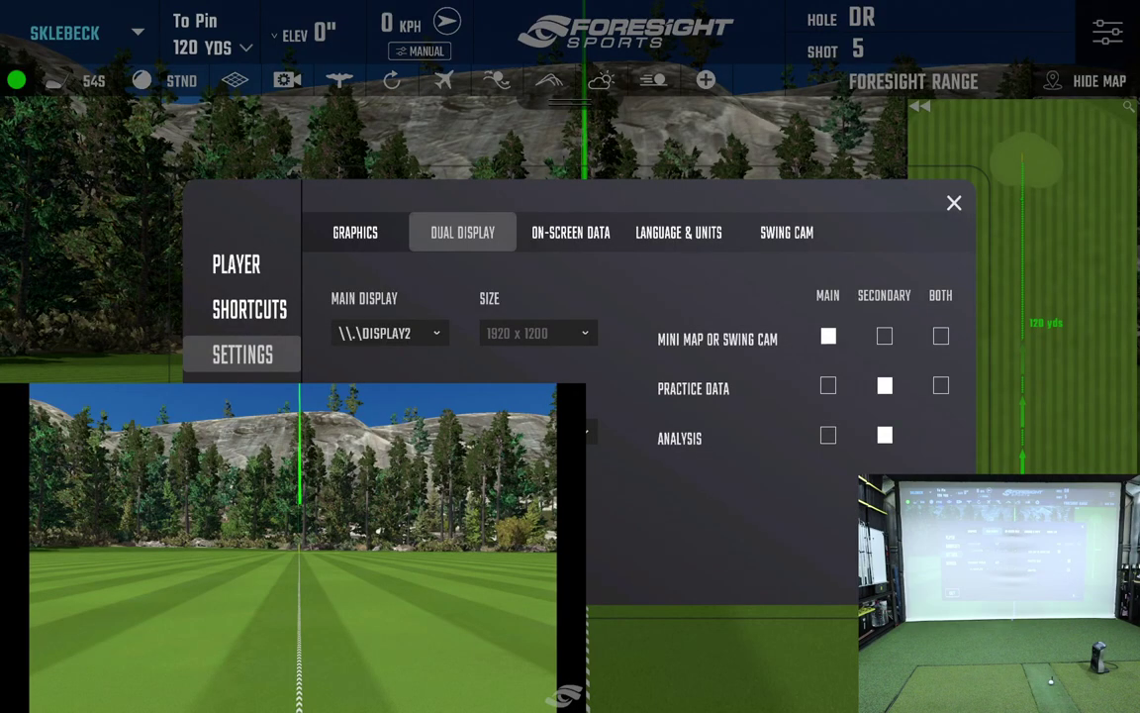
{"action": "left_click", "coordinate": [957, 210]}
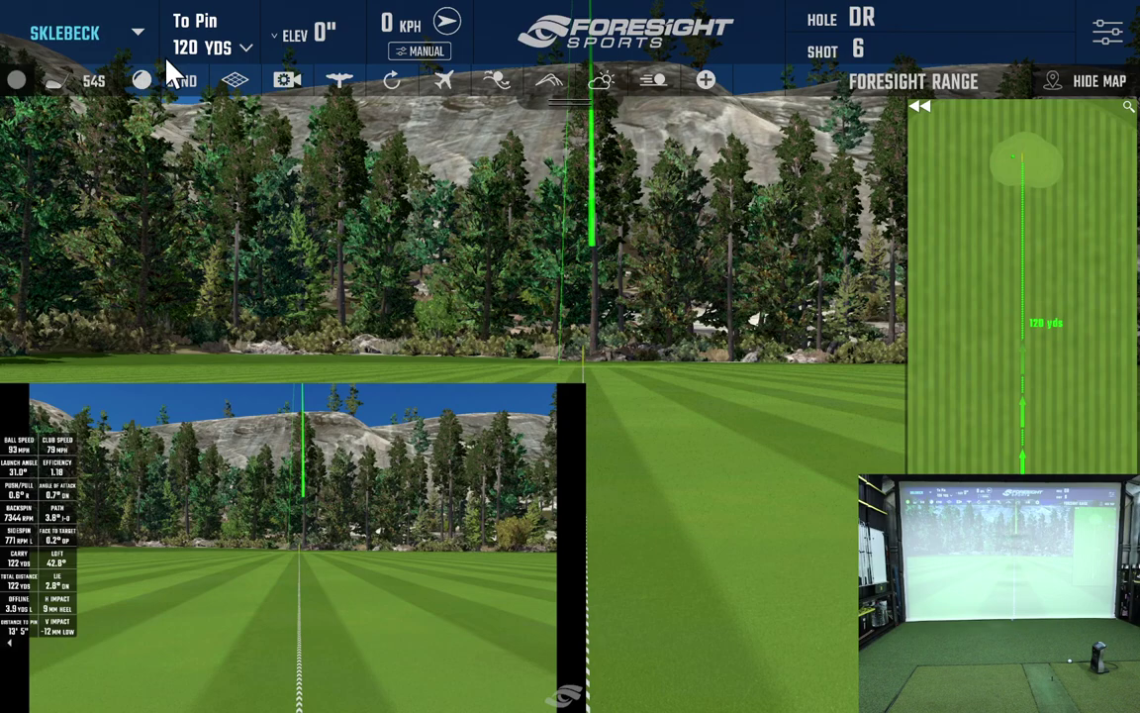
Reopen the dual display settings and review the screen assignments for minimap, practice data and analysis.
{"action": "left_click", "coordinate": [1109, 35]}
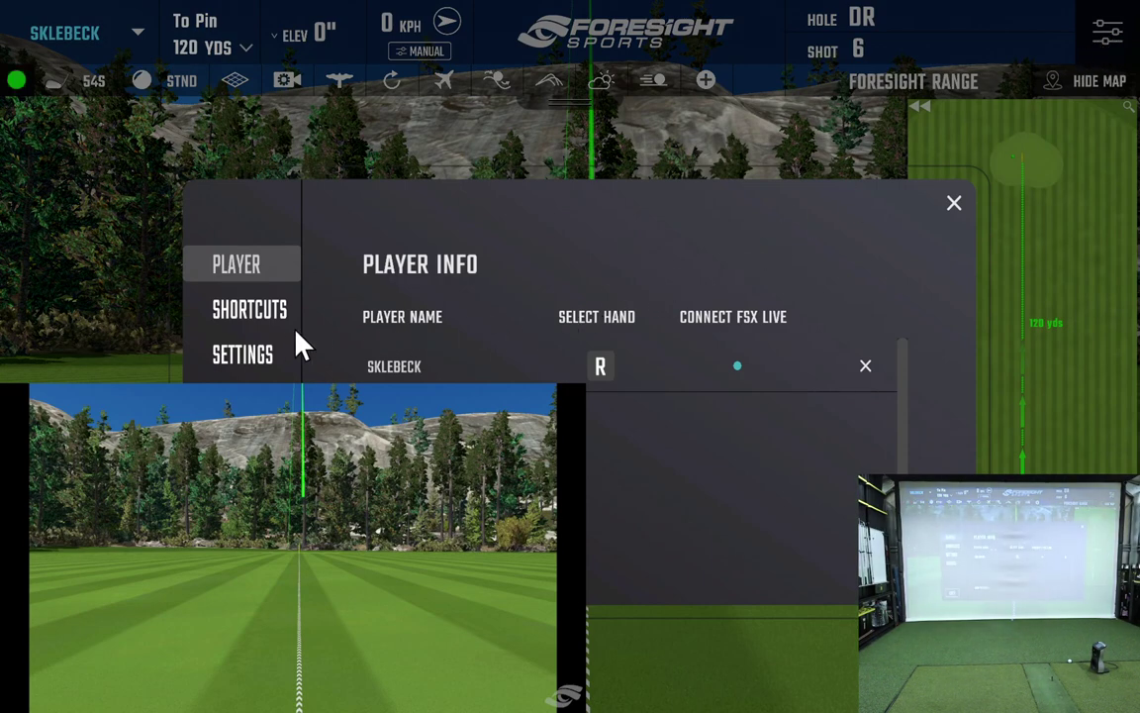
{"action": "left_click", "coordinate": [253, 360]}
{"action": "left_click", "coordinate": [466, 236]}
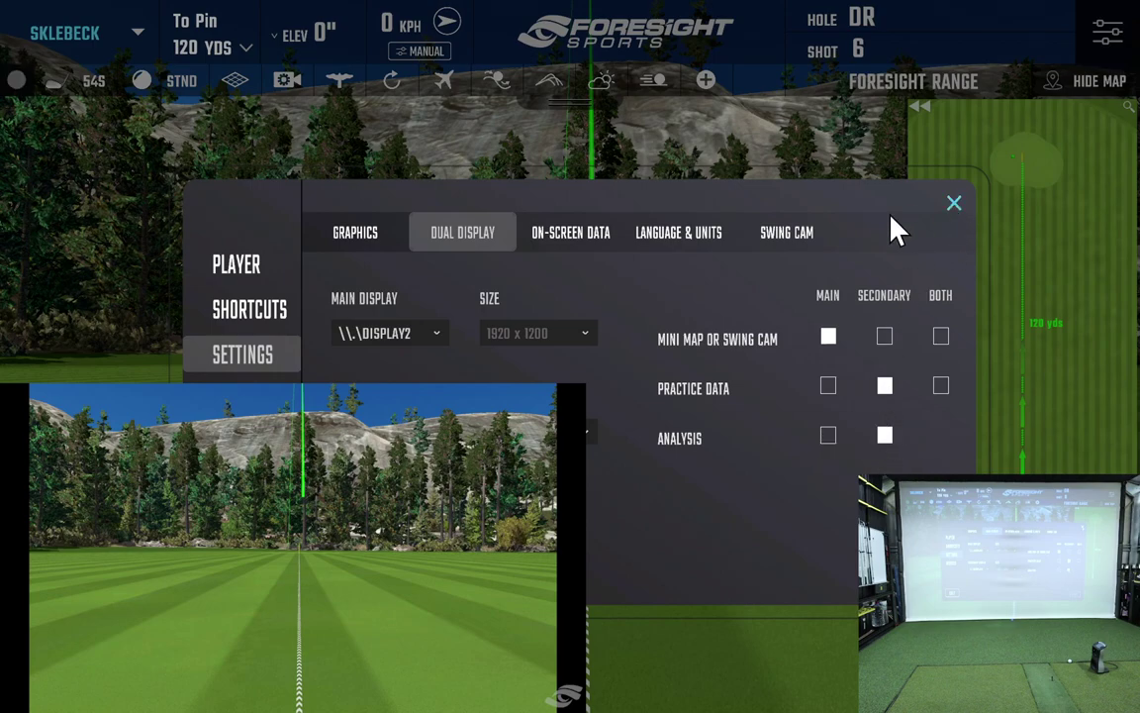
Open the on-screen data settings and examine the flight and club display durations under Shot Data.
{"action": "left_click", "coordinate": [578, 234]}
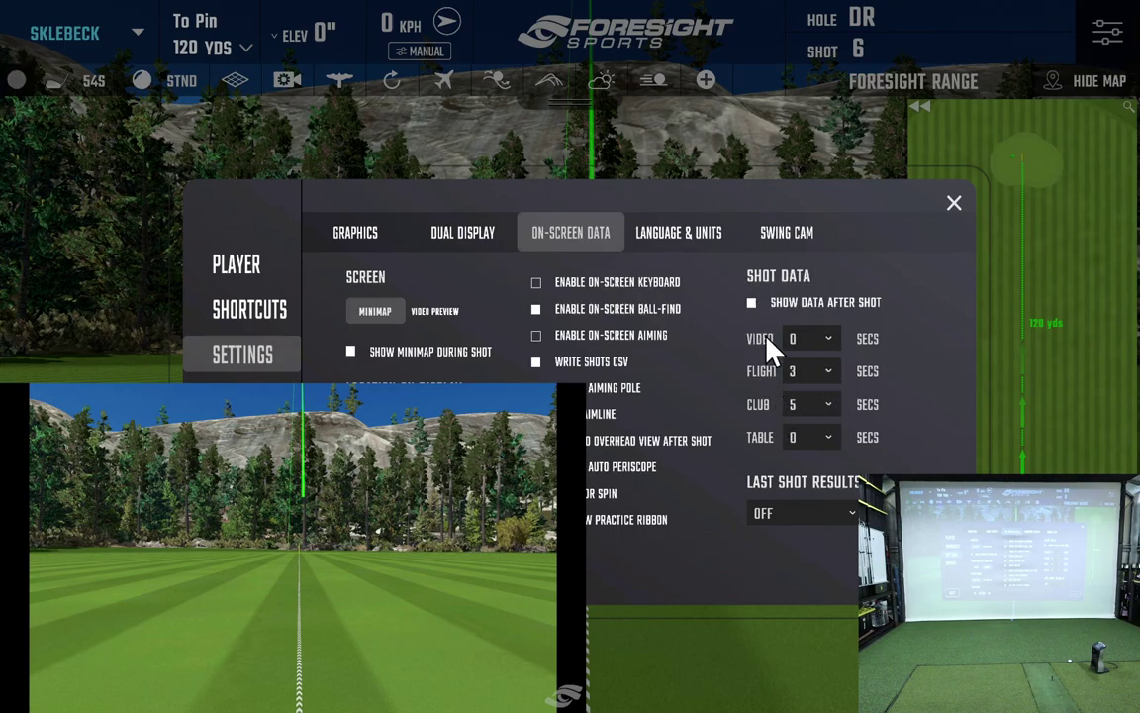
{"action": "left_click", "coordinate": [828, 379]}
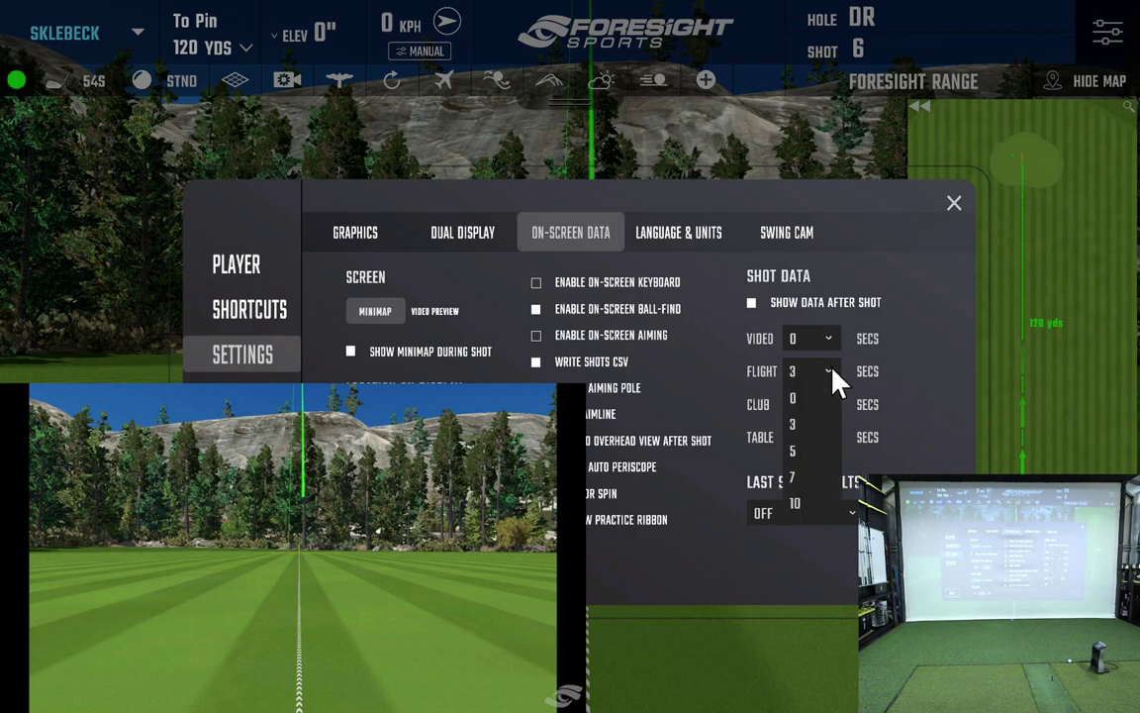
{"action": "left_click", "coordinate": [830, 413]}
{"action": "left_click", "coordinate": [828, 414]}
{"action": "left_click", "coordinate": [834, 404]}
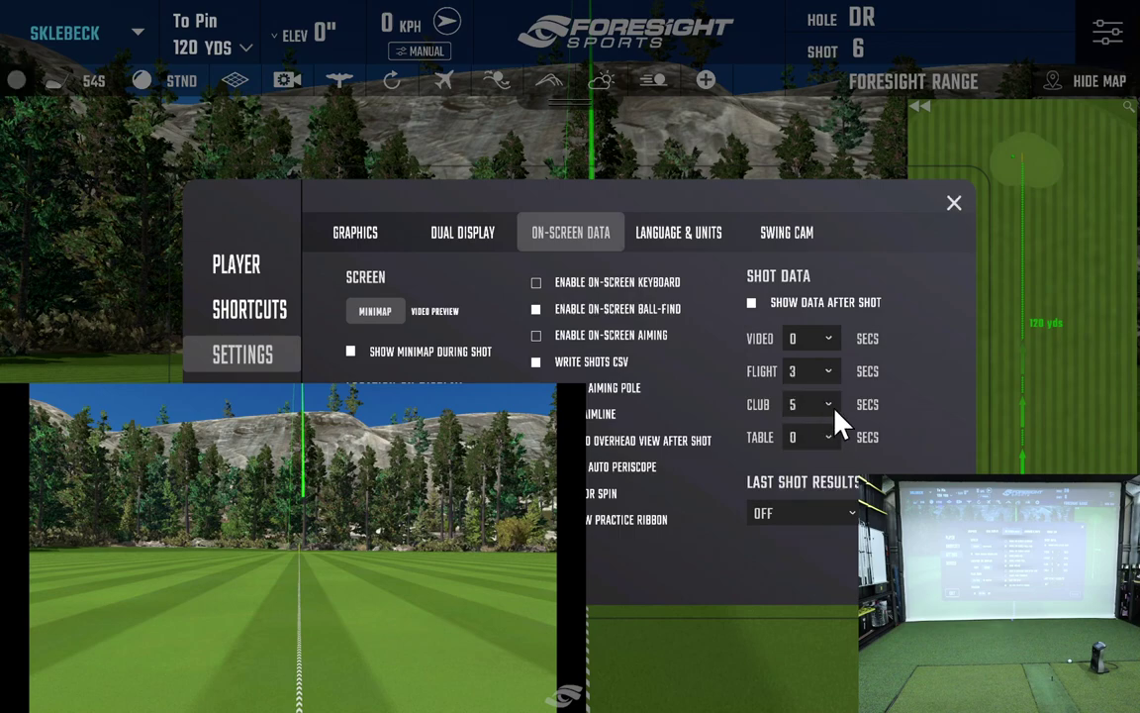